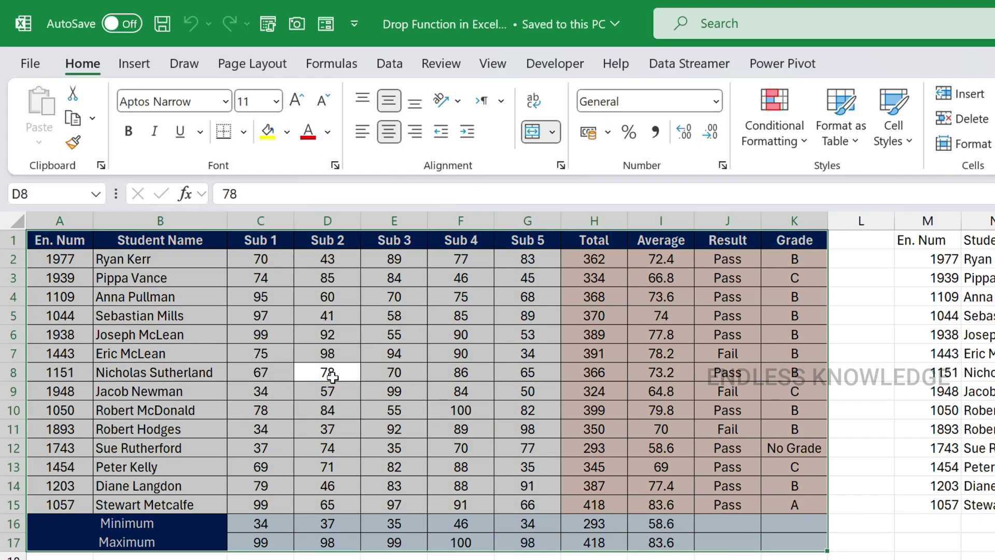
- Examine the student marks table in A1:K17, including its headings, name columns, calculated columns and Minimum and Maximum rows
left_click(47, 189)
left_click_drag(68, 251, 776, 536)
left_click_drag(69, 240, 798, 334)
left_click_drag(67, 449, 767, 549)
left_click_drag(71, 236, 167, 544)
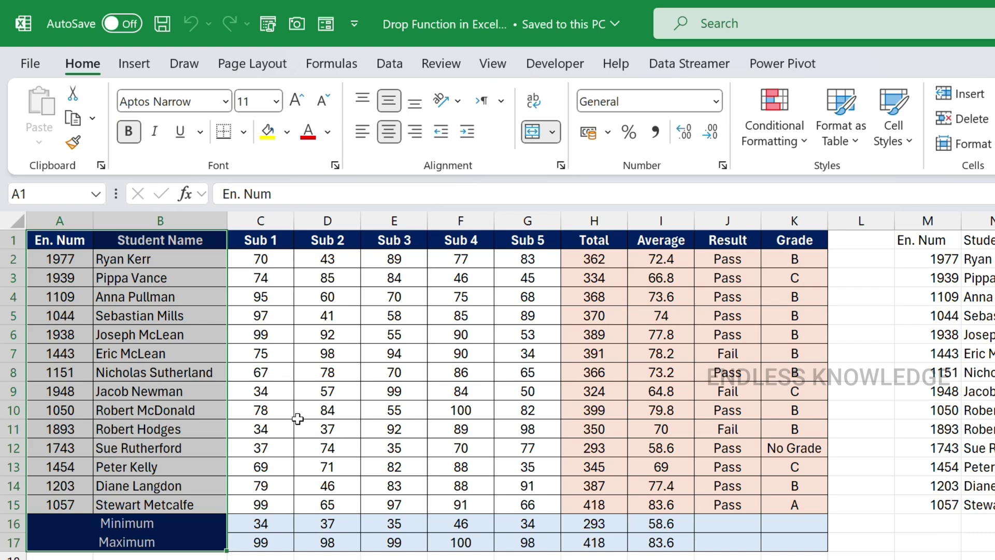
left_click_drag(57, 257, 668, 497)
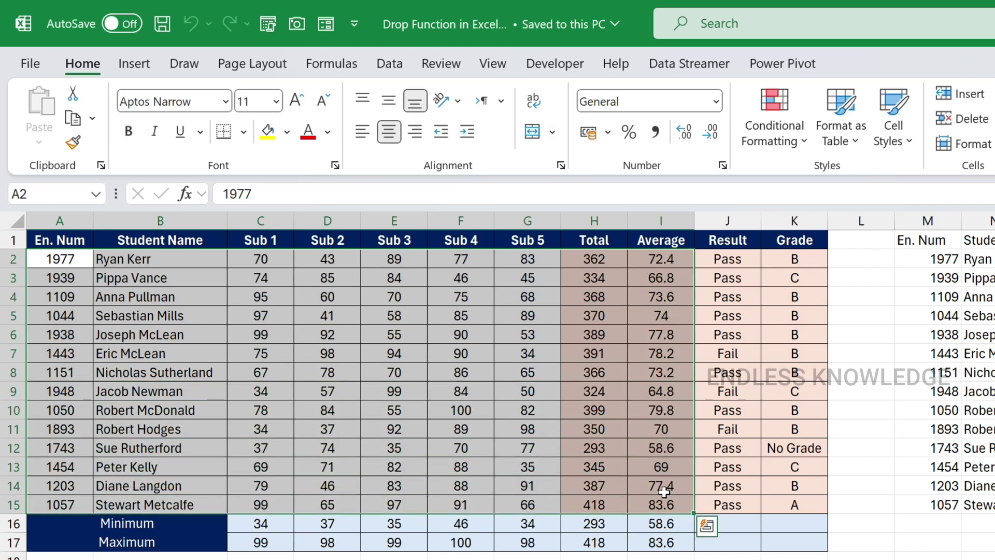
left_click(912, 239)
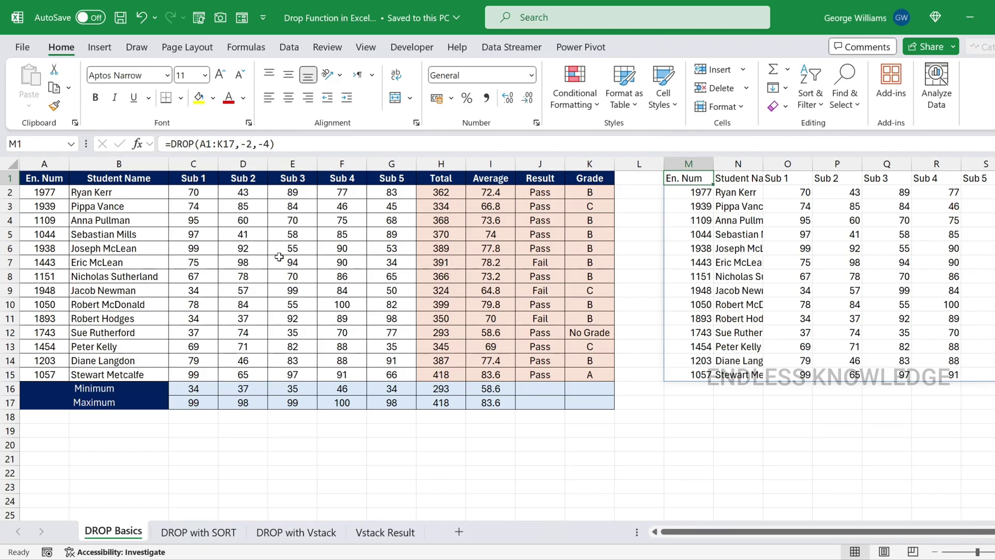
left_click(278, 259)
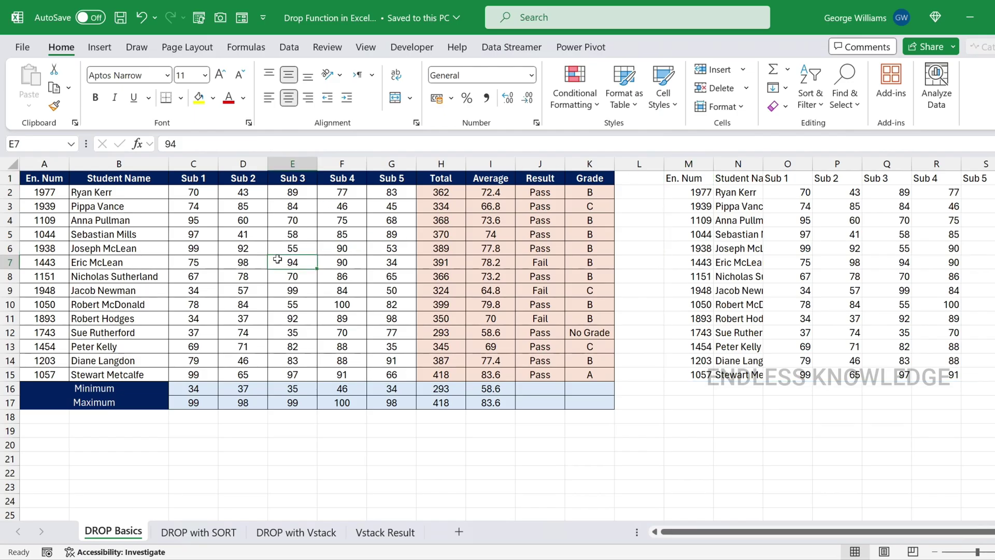
key("ctrl+a")
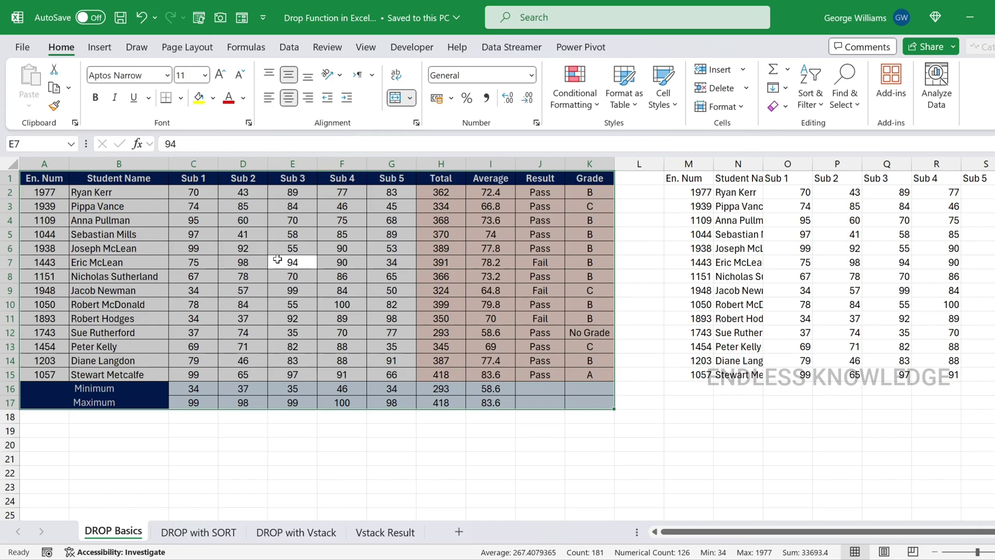
left_click(278, 259)
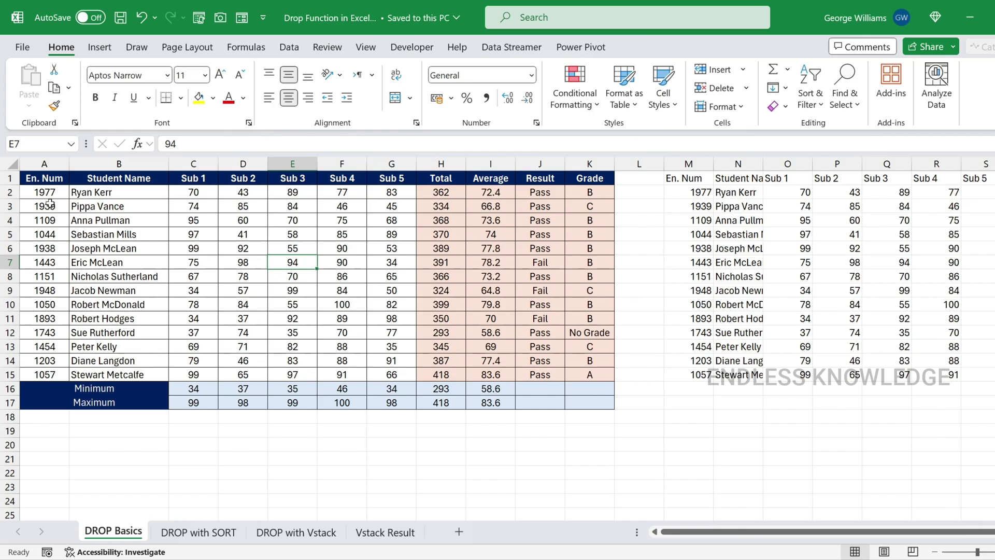
- Inspect the existing DROP formula in cell M1 and its arguments without changing it
left_click(691, 178)
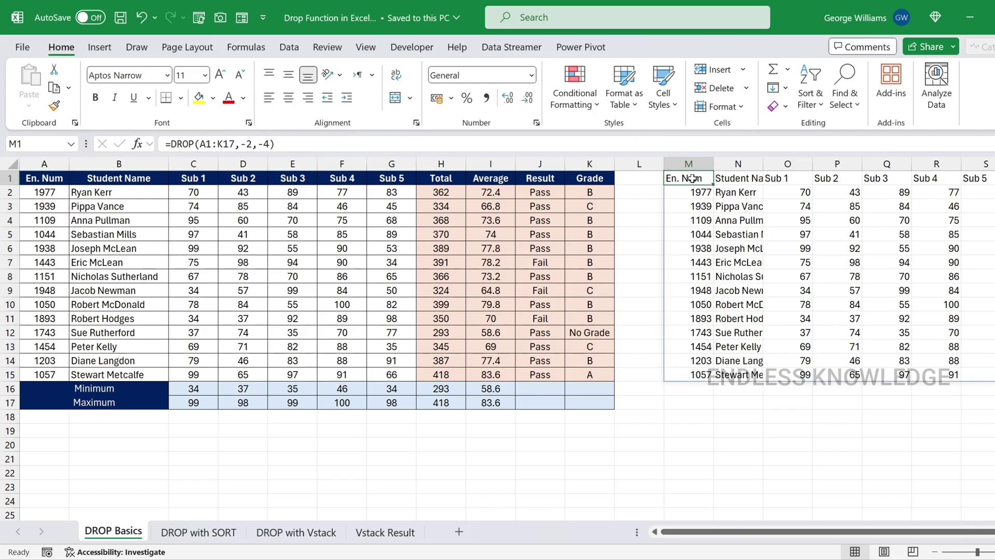
double_click(703, 178)
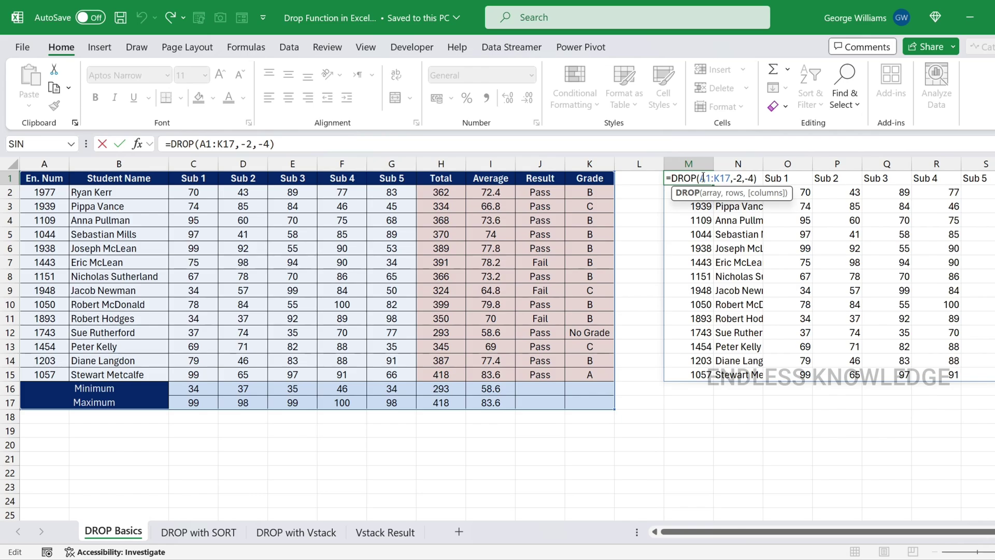
key("Escape")
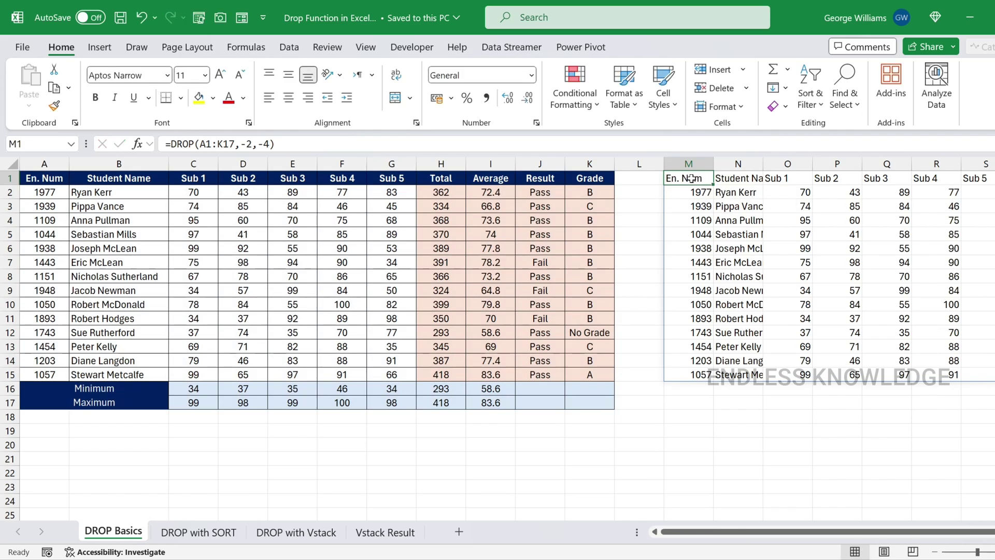
double_click(691, 178)
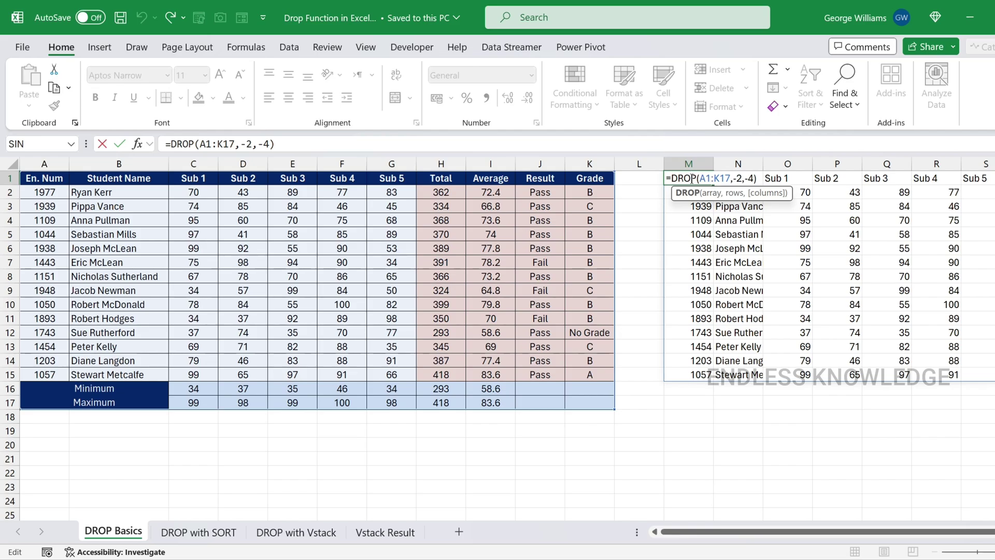
key("Escape")
left_click(858, 244)
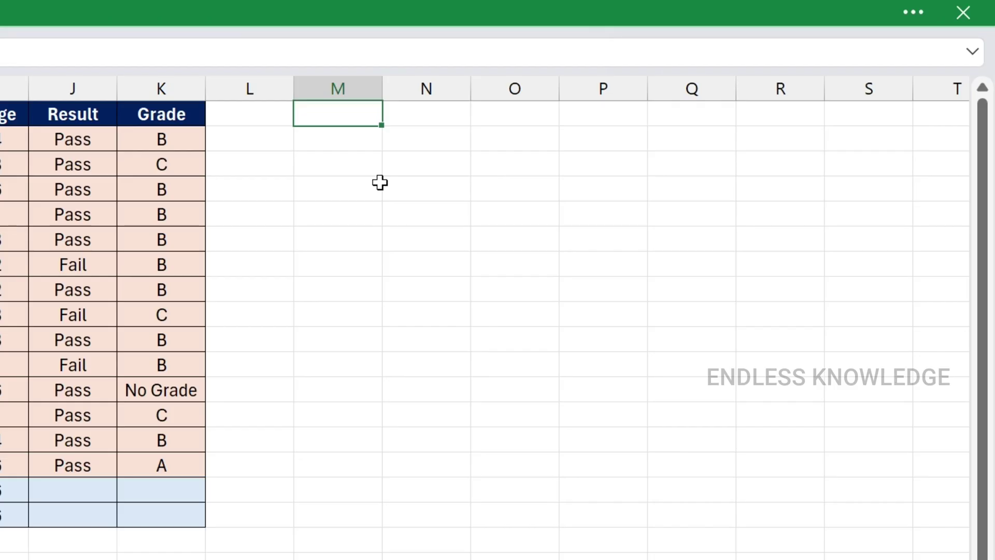
- Enter =DROP(A1:K17,1) in cell M1 to return the marks table without its header row
type("=drop")
key("Tab")
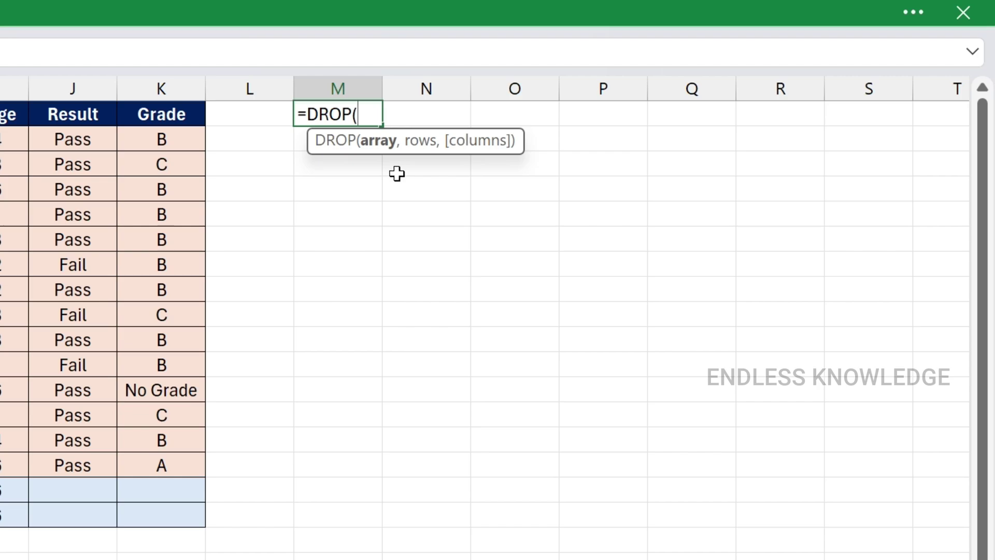
type(",")
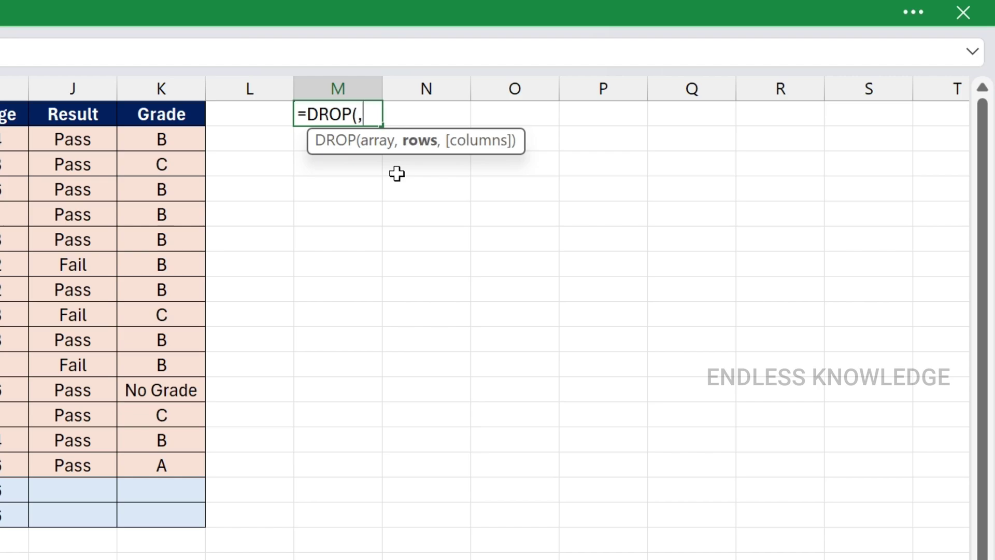
type(",")
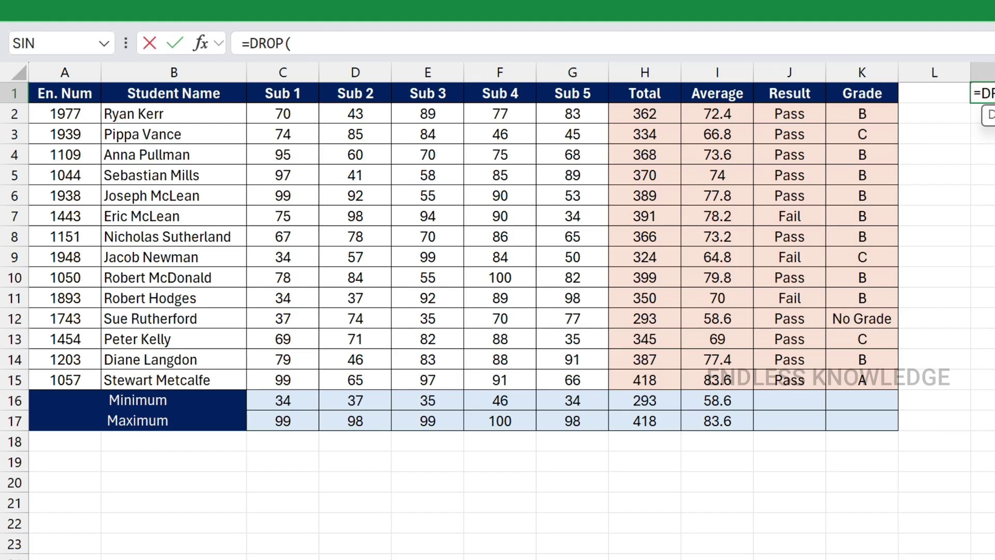
left_click_drag(57, 99, 850, 418)
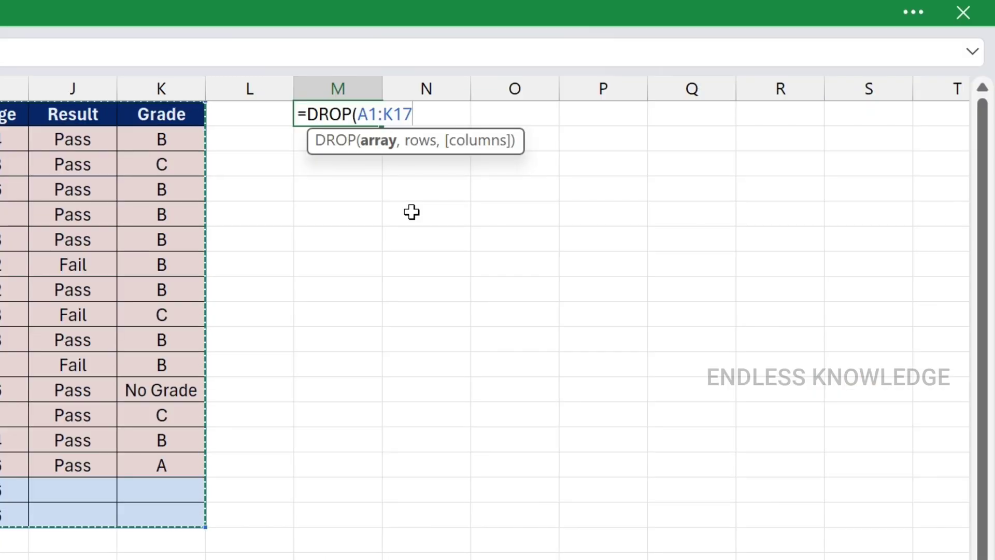
type(",")
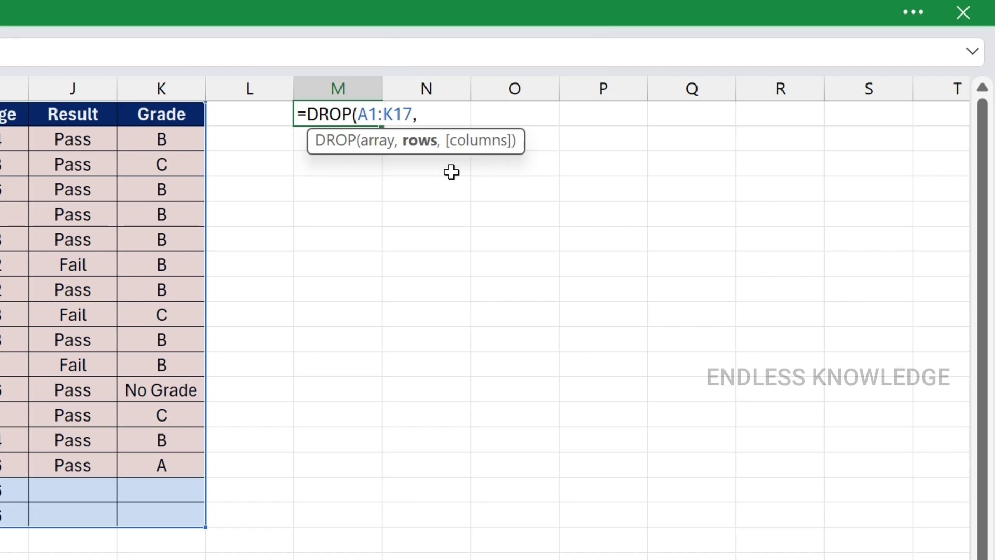
type(",")
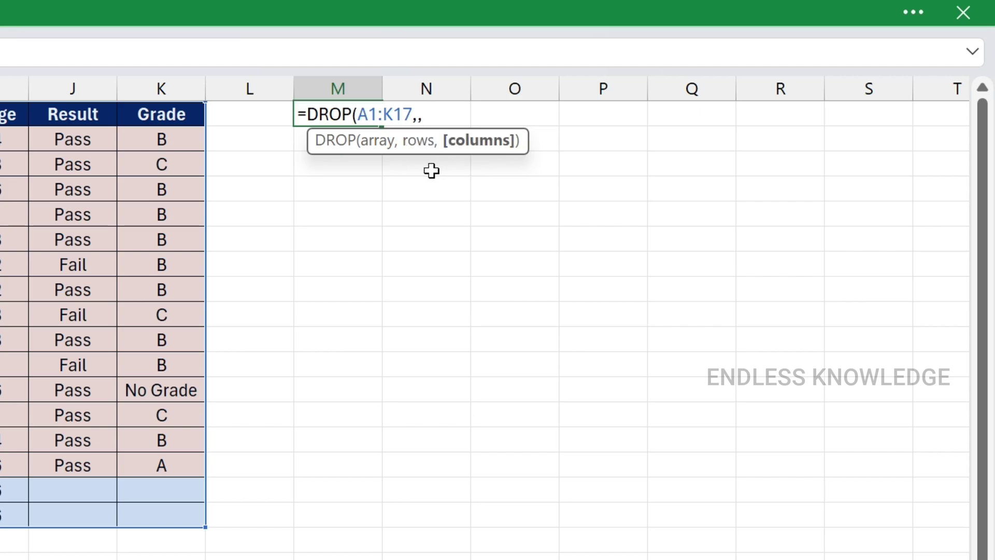
key("BackSpace")
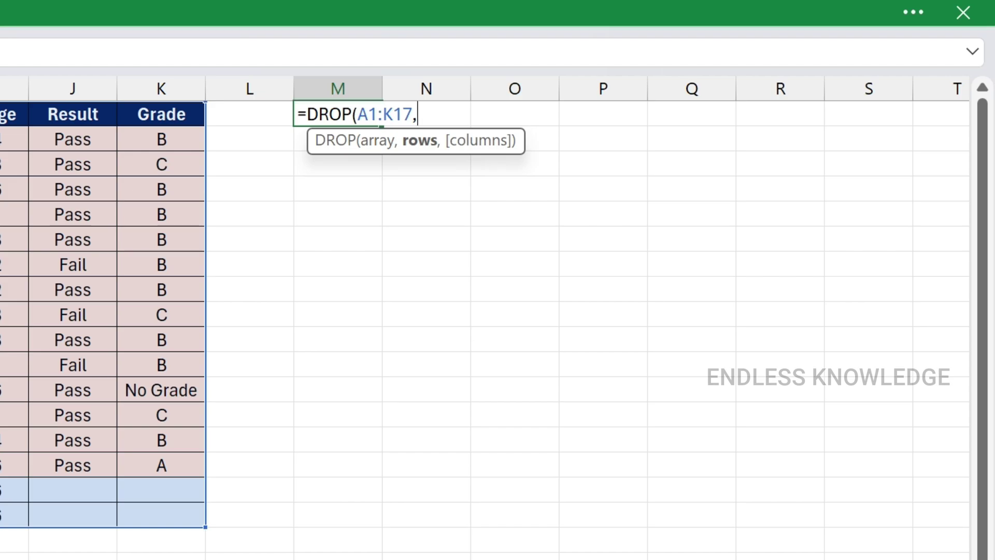
type("1)")
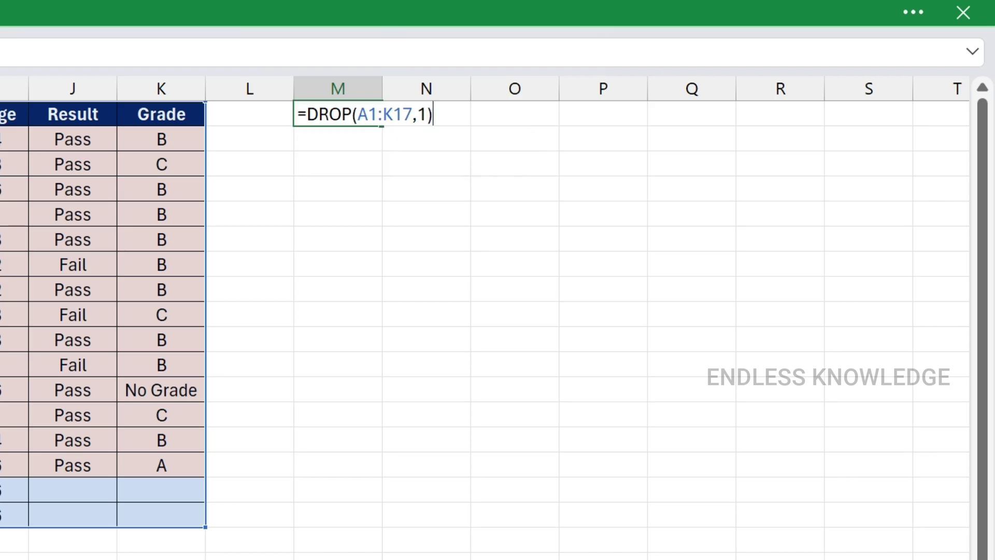
key("Return")
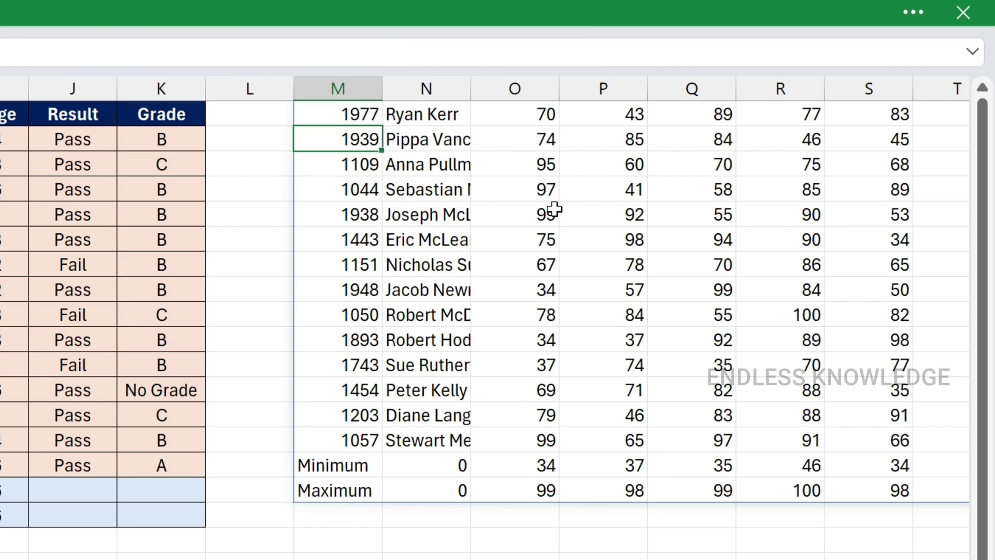
- Change the rows argument of the DROP formula in M1 to -2 to drop the last two rows
scroll(498, 300, "right", 3)
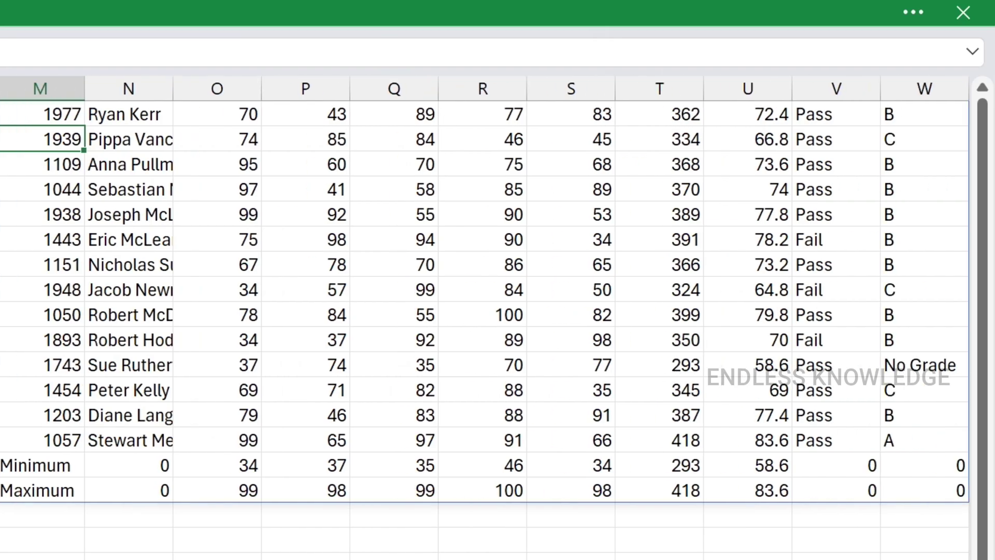
scroll(385, 446, "left", 3)
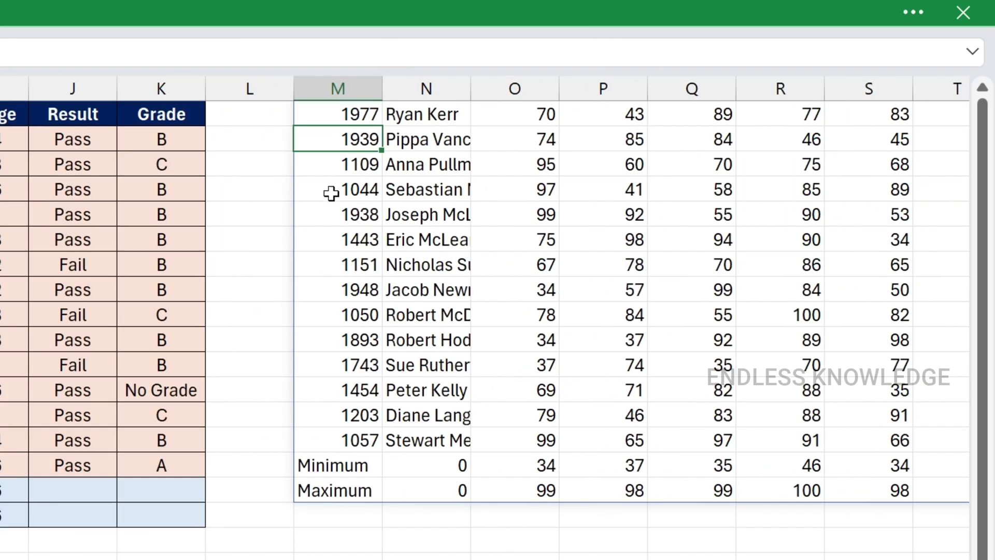
double_click(342, 113)
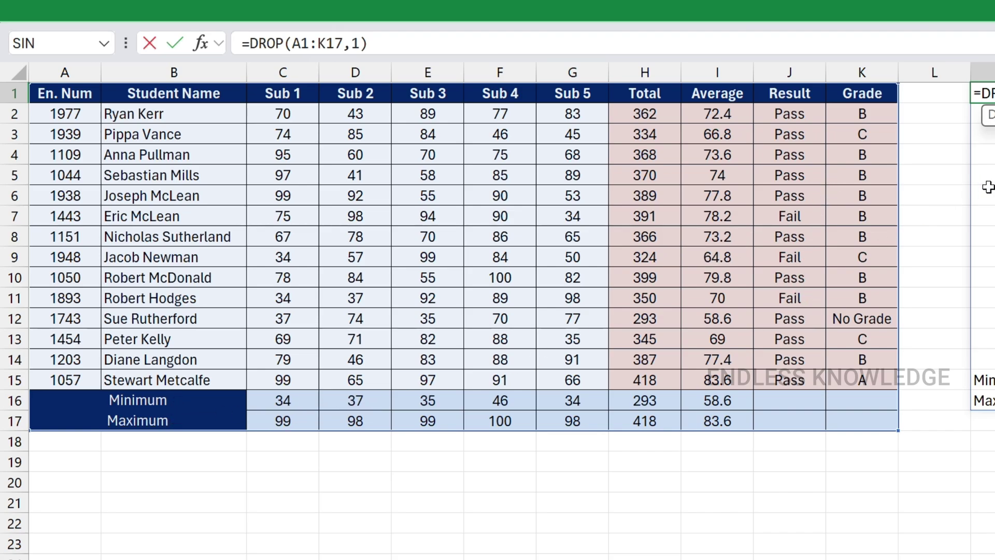
key("BackSpace")
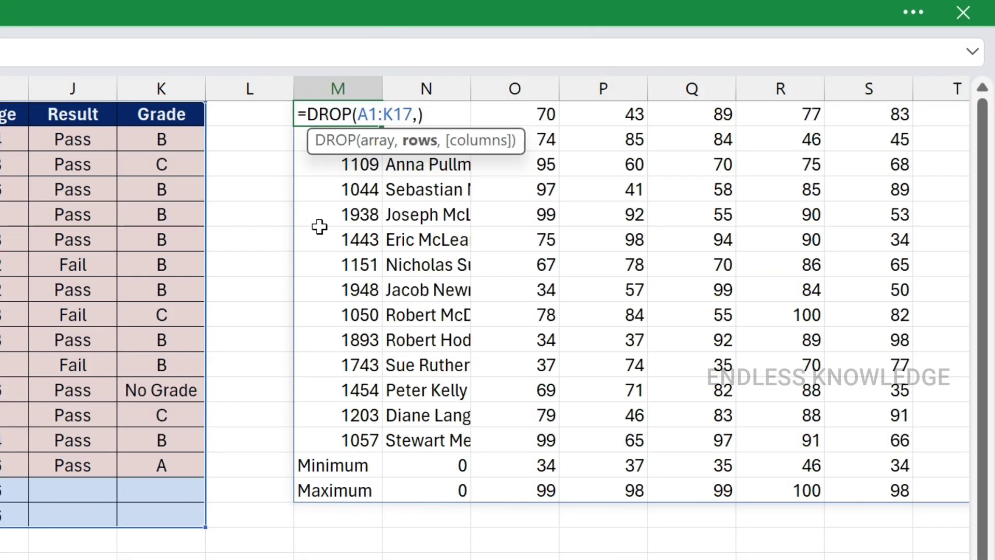
type("-2")
key("Return")
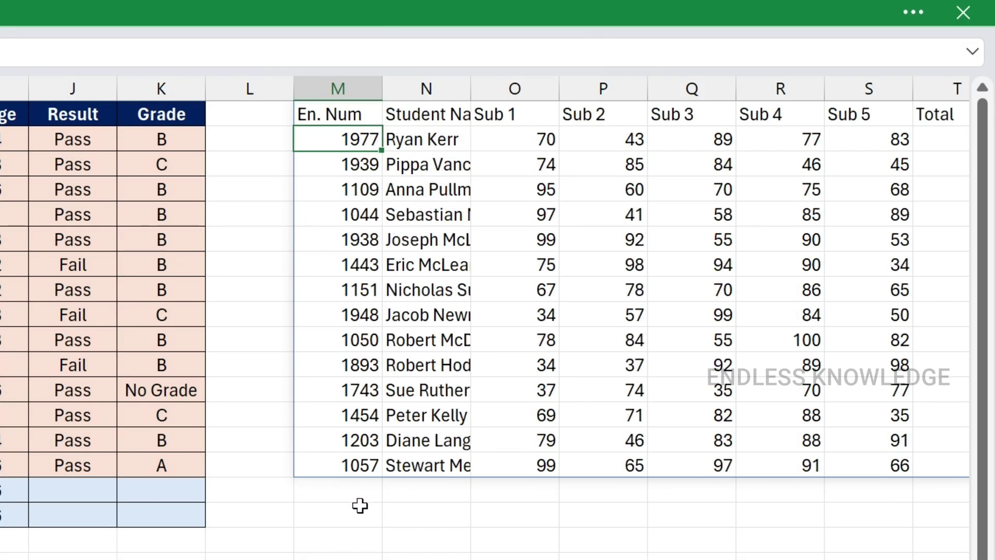
- Add a columns argument of 1 to the DROP formula in M1 to drop the first column
key("Up")
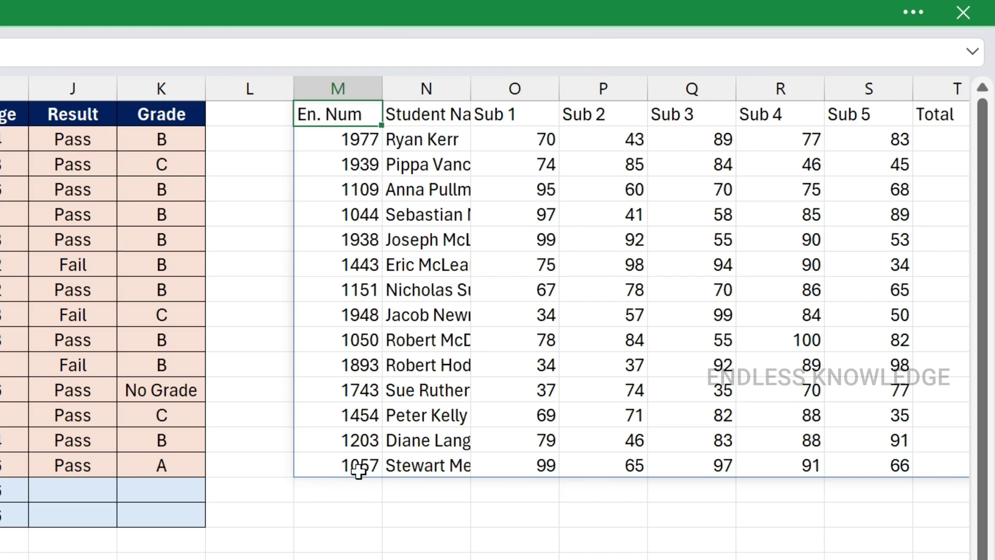
double_click(369, 109)
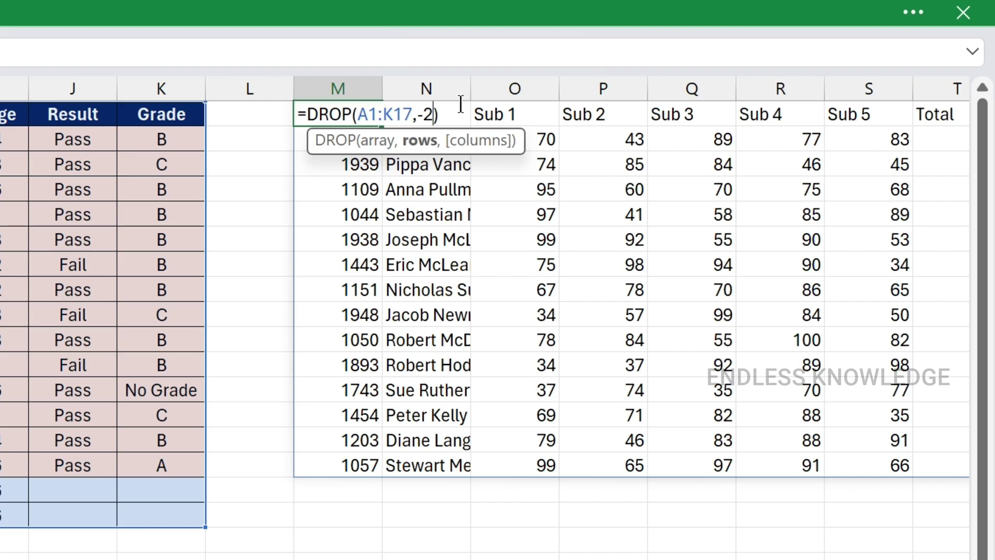
type(",")
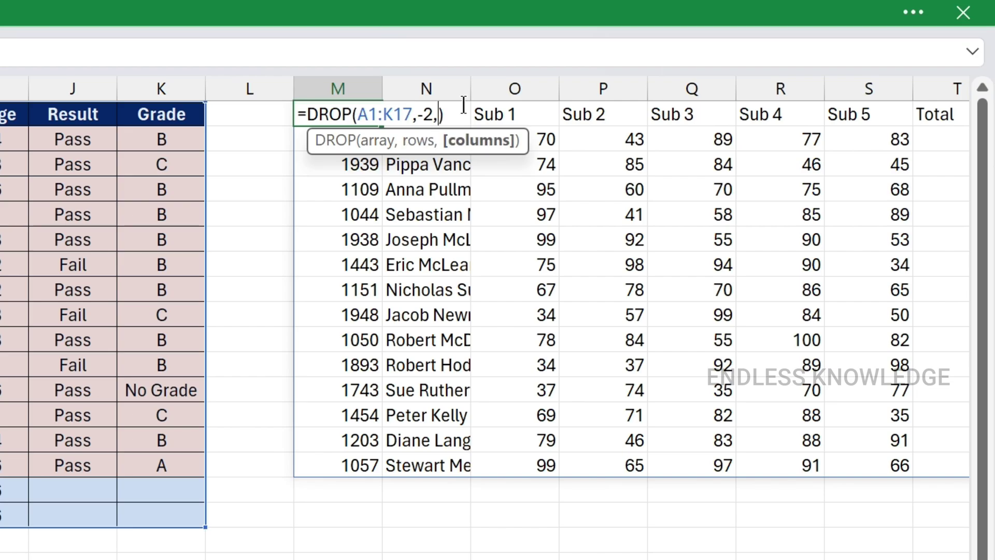
type("1")
key("Return")
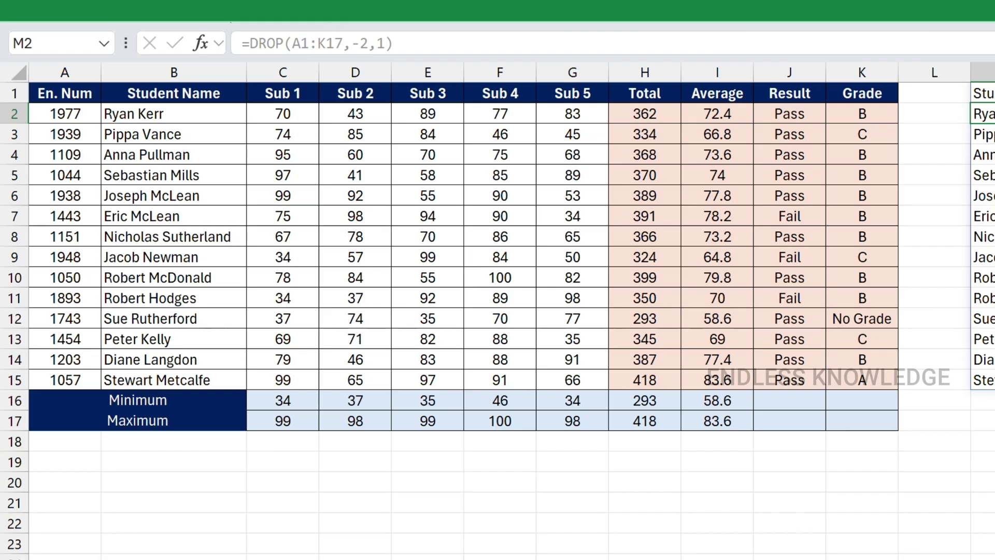
- Set the columns argument of the DROP formula in M1 to -4 to drop the Total through Grade columns
left_click(647, 92)
left_click_drag(648, 91, 872, 377)
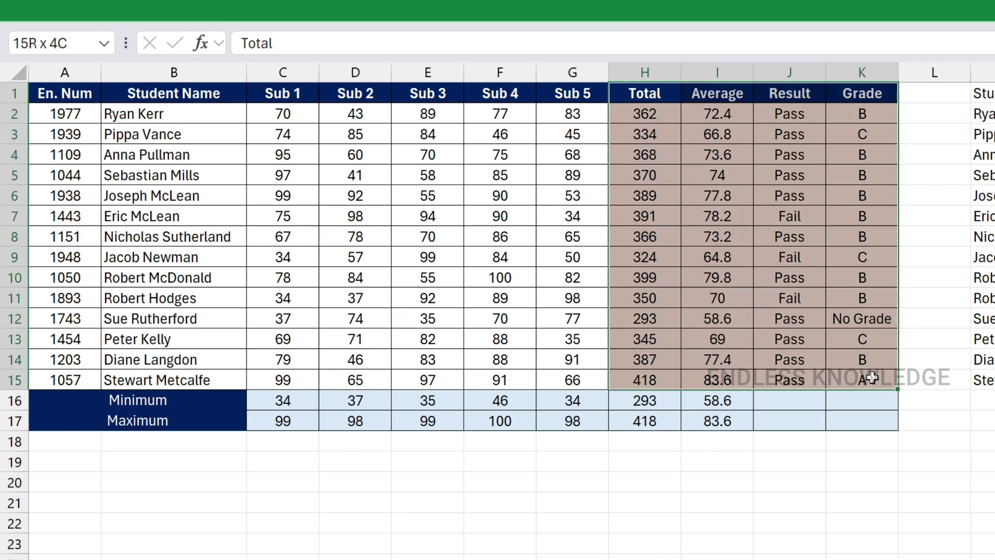
double_click(983, 96)
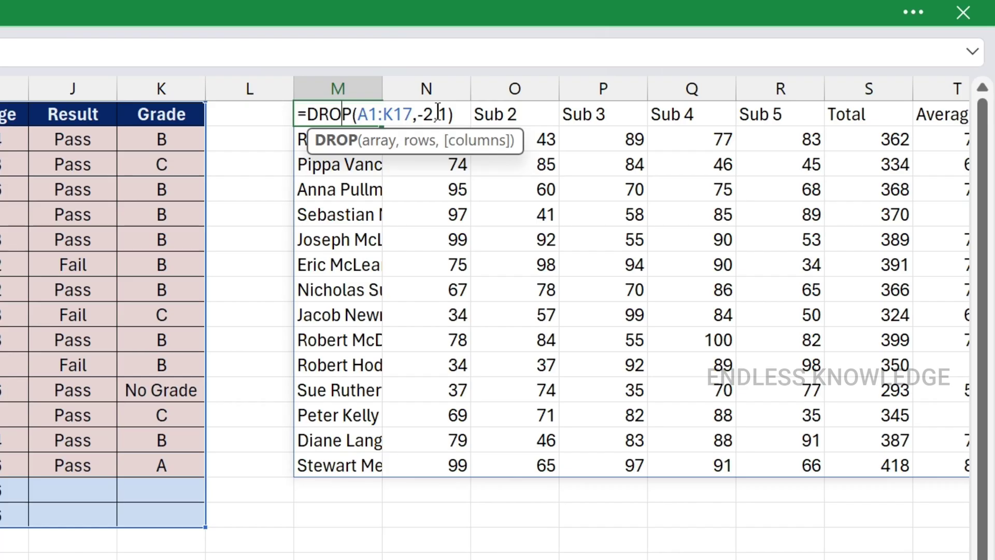
left_click(437, 114)
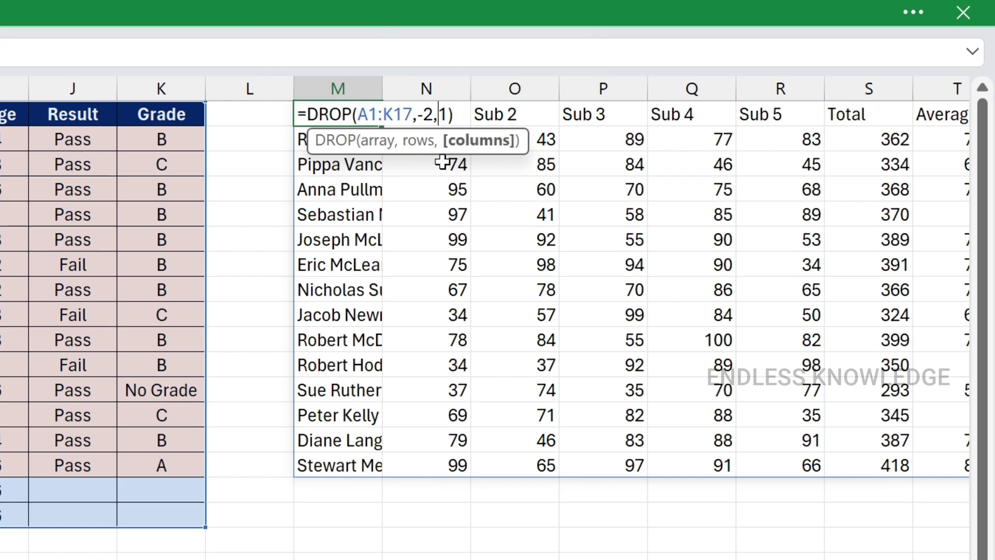
type("-")
key("Delete")
type("4")
key("Return")
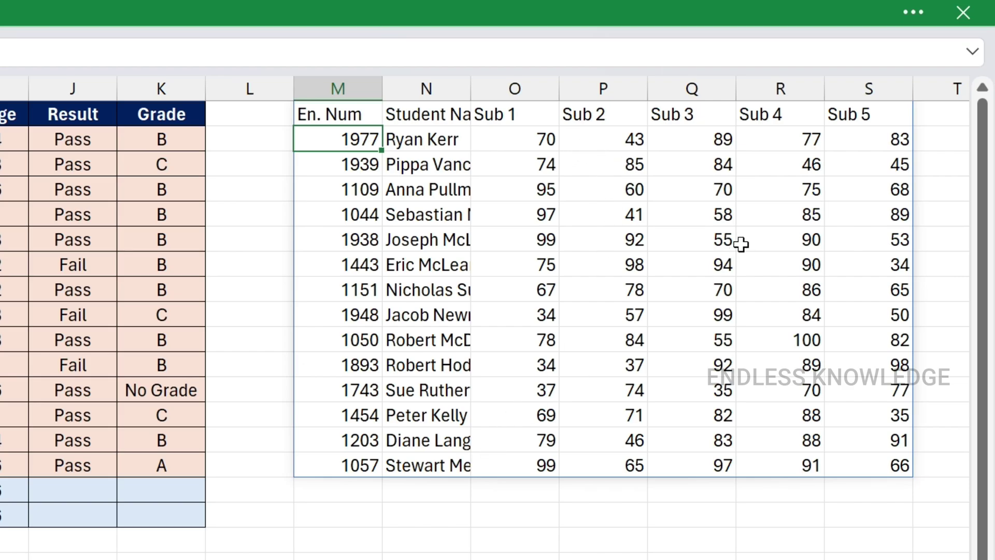
left_click_drag(345, 109, 867, 466)
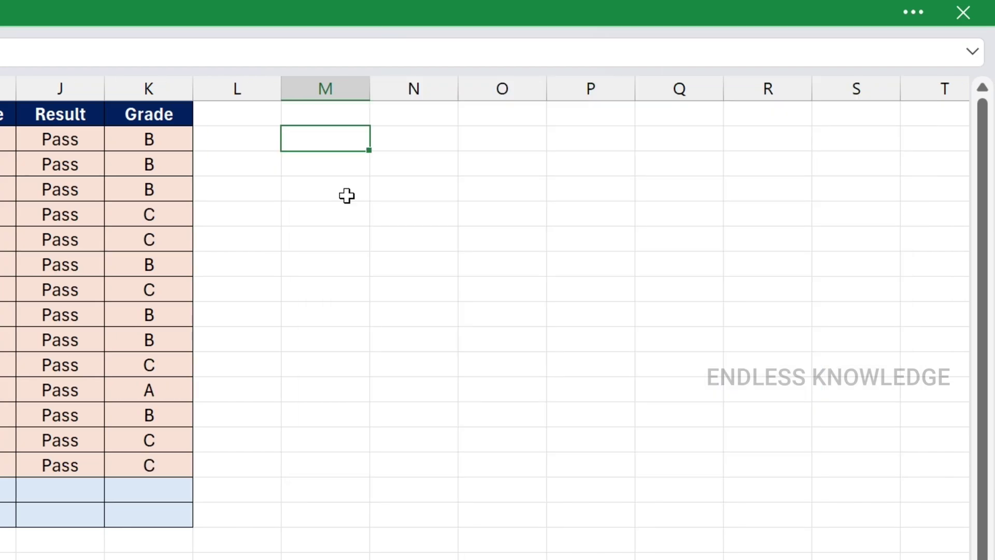
- Start a DROP formula in cell M2 whose array is a nested SORT of the range B2:G15
type("=drop")
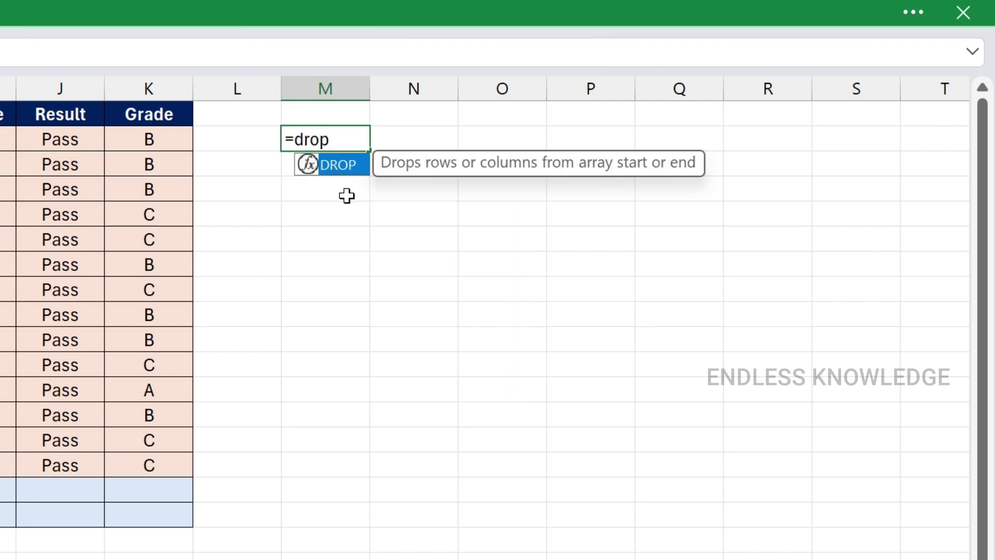
key("Tab")
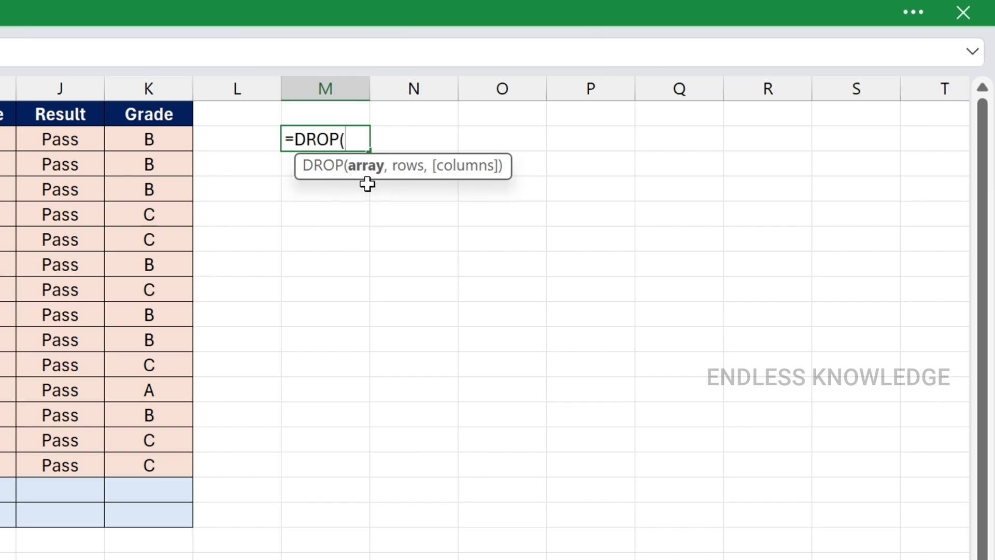
type("sort")
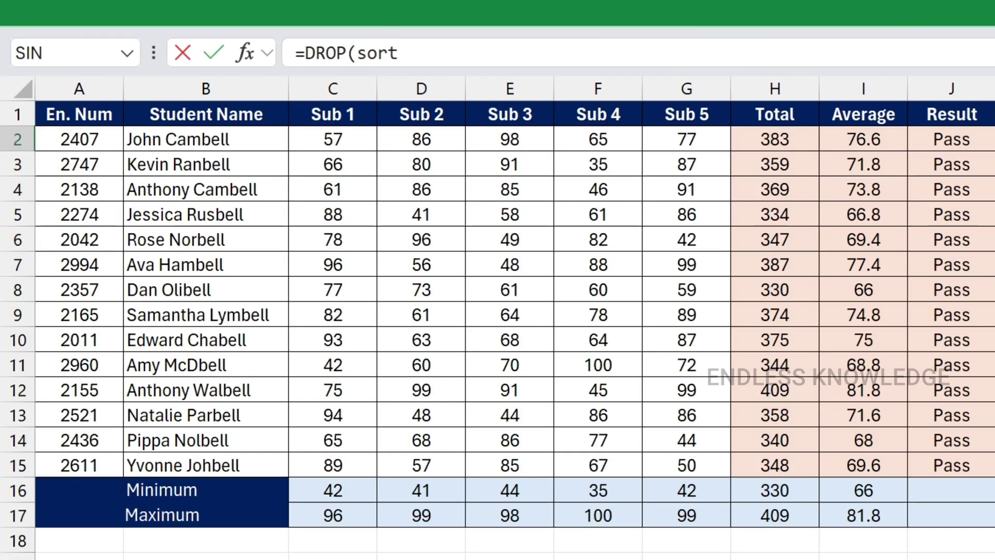
key("Tab")
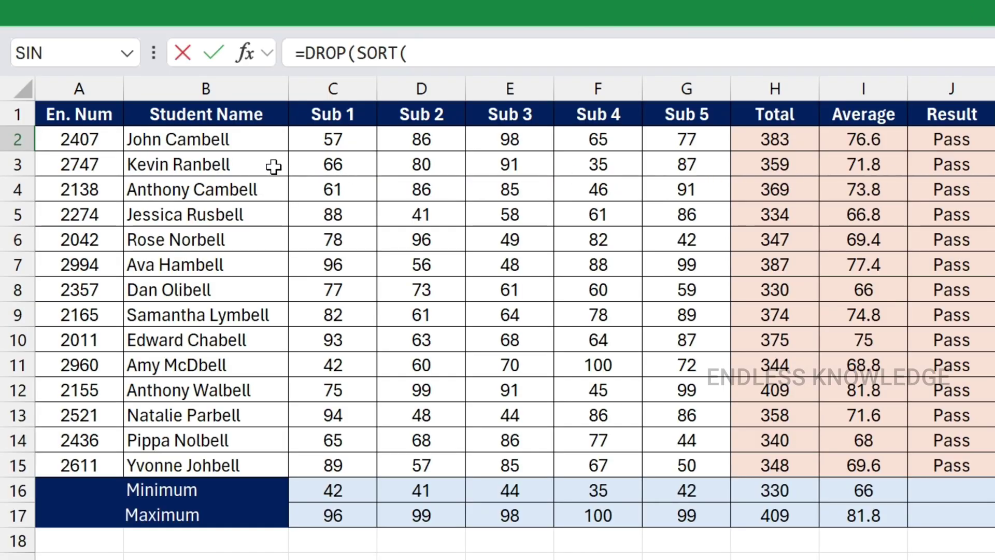
left_click_drag(240, 145, 702, 464)
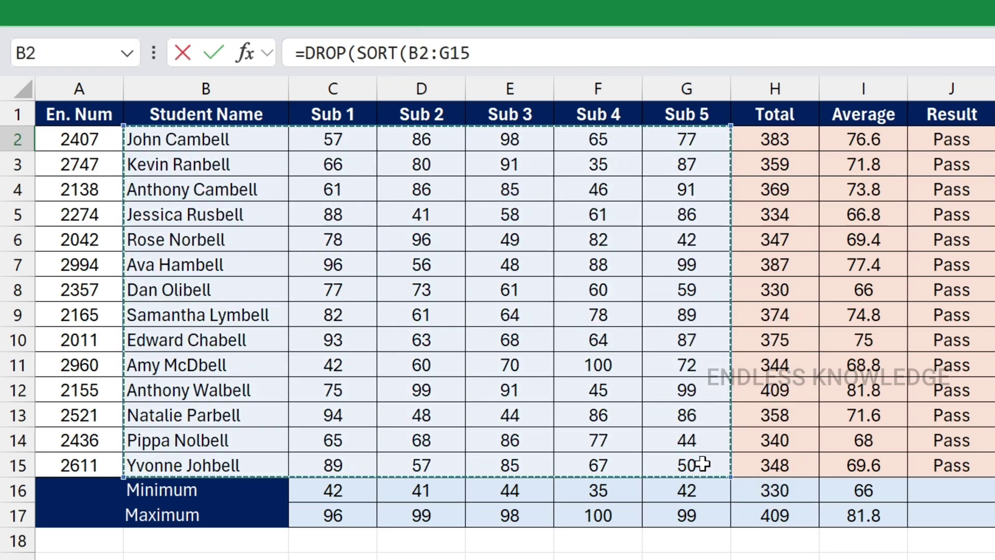
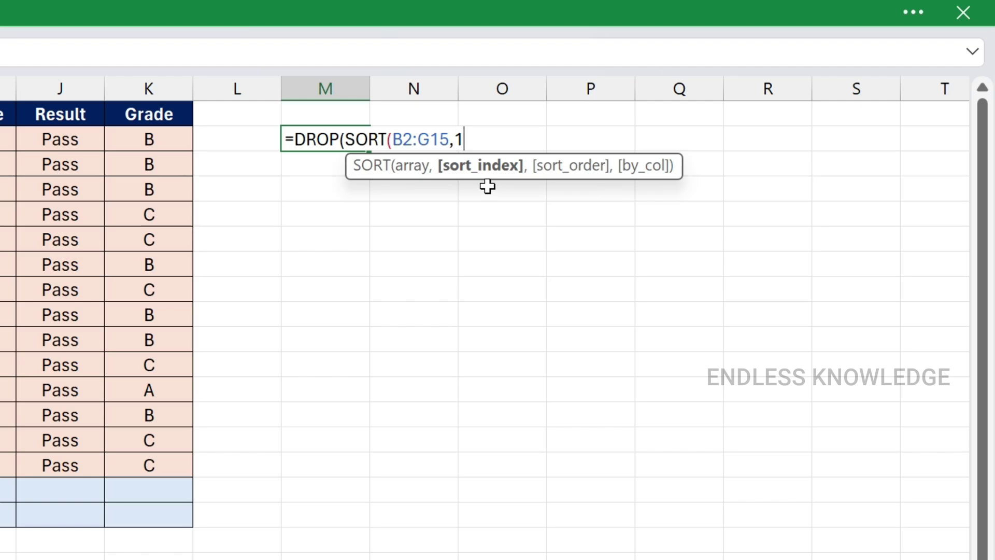
- Complete the M2 formula as =DROP(SORT(B2:G15,1,1),0), sorting by the first column ascending and dropping 0 rows
type(",")
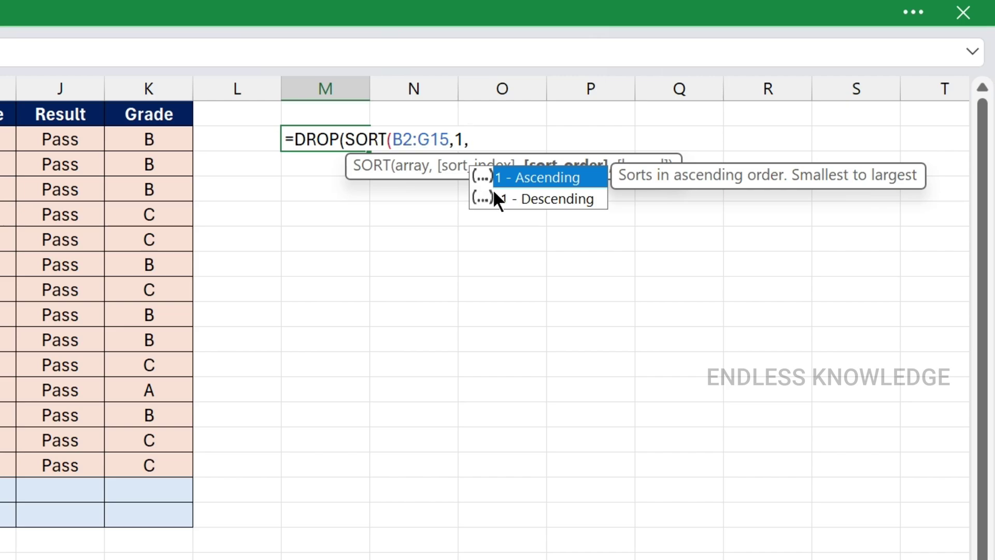
type("1)")
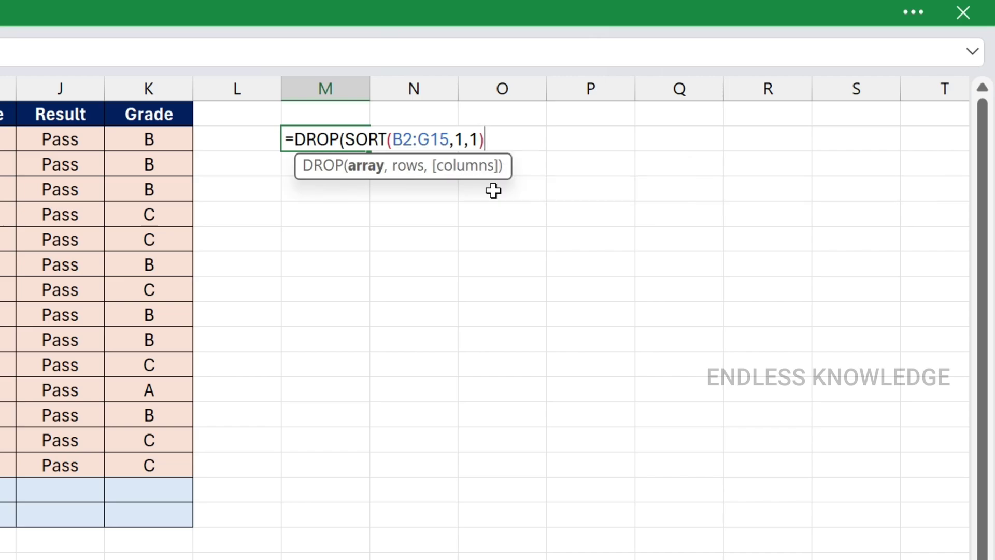
type(",")
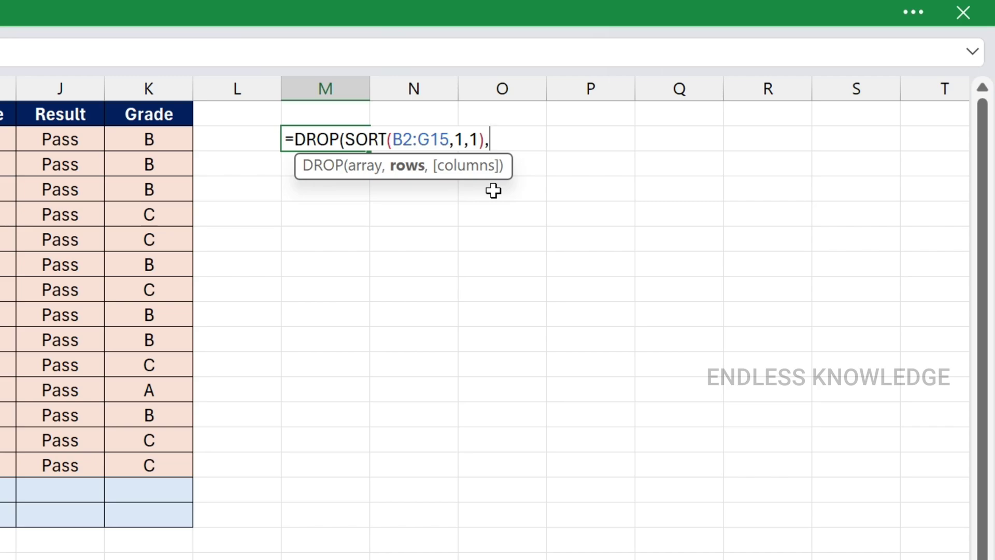
type("0")
type(")")
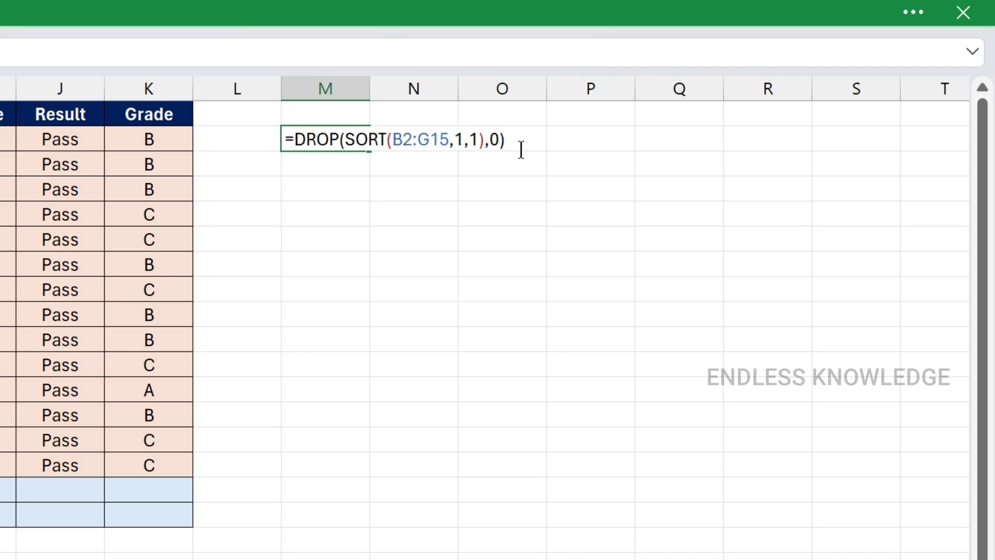
key("Return")
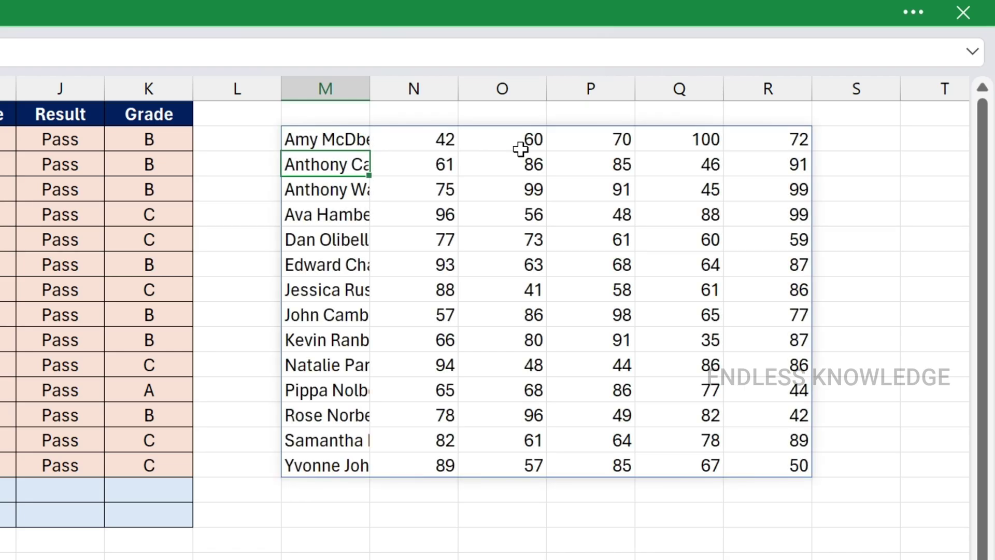
mouse_move(327, 139)
left_mouse_down()
mouse_move(626, 211)
mouse_move(790, 407)
mouse_move(777, 450)
left_mouse_up()
left_click(336, 135)
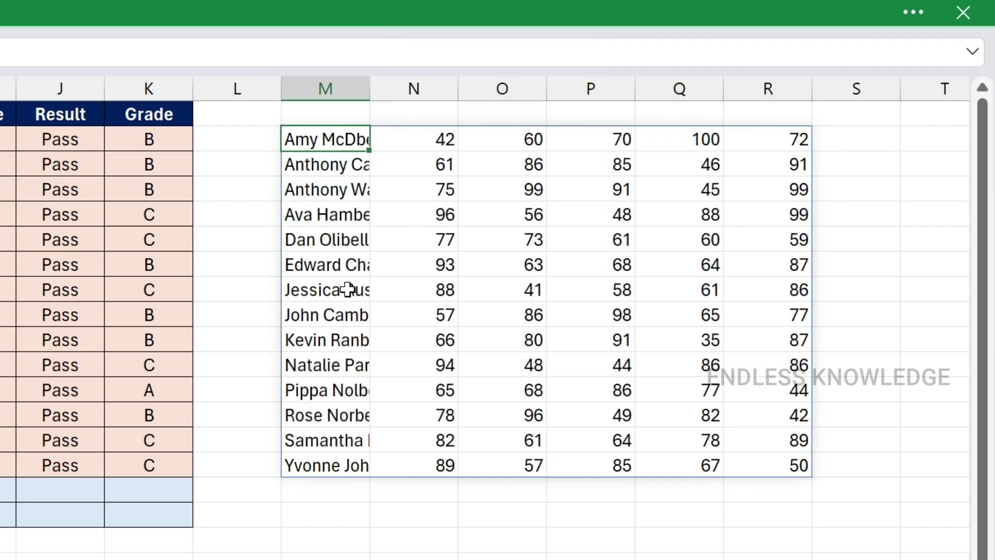
left_click(311, 461)
left_click_drag(328, 151, 328, 455)
- Copy the header cells B1:G1, Student Name through Sub 5, to row 1 above the sorted results, starting at M1
left_click_drag(206, 114, 652, 109)
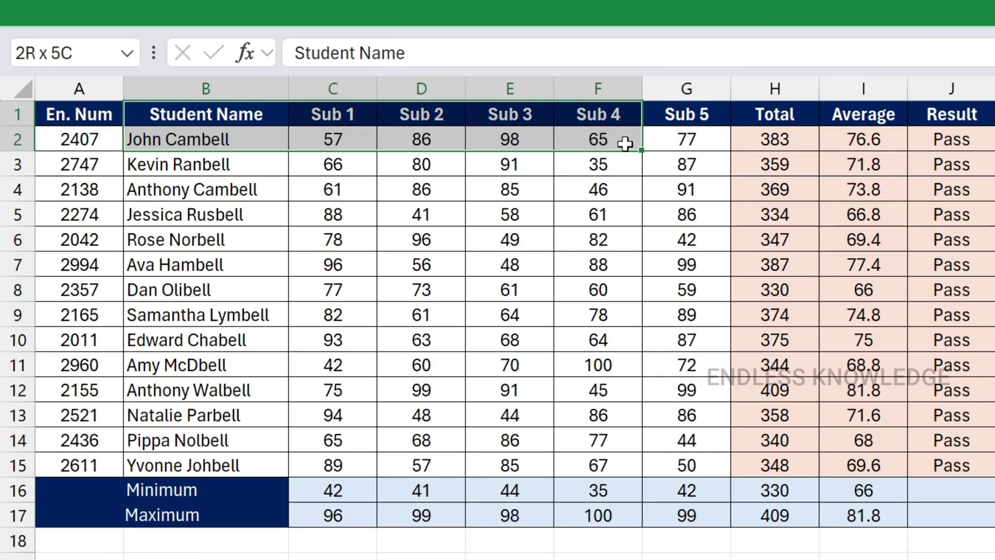
key("ctrl+c")
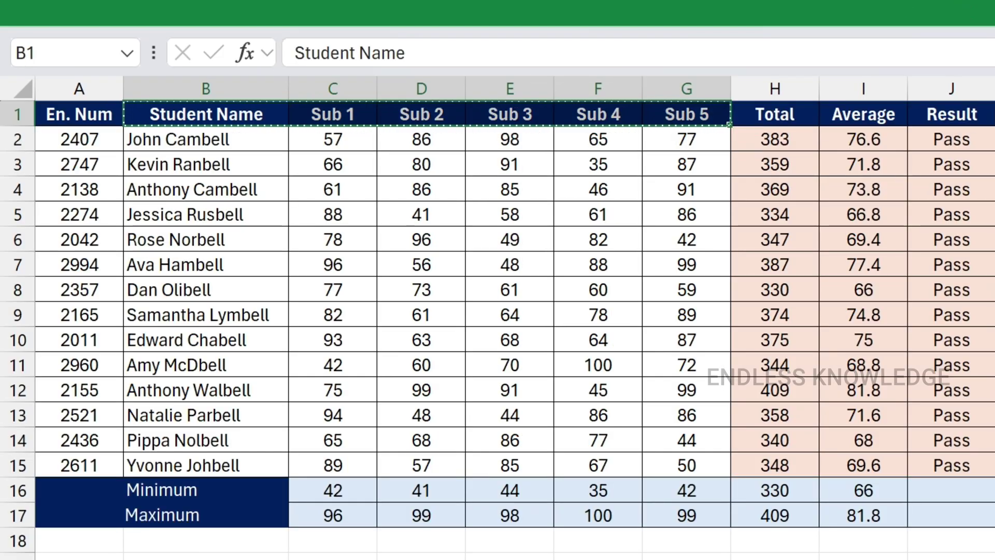
left_click(326, 114)
key("ctrl+v")
left_click(389, 186)
- Autofit the width of column M to the student names
left_click_drag(370, 88, 370, 88)
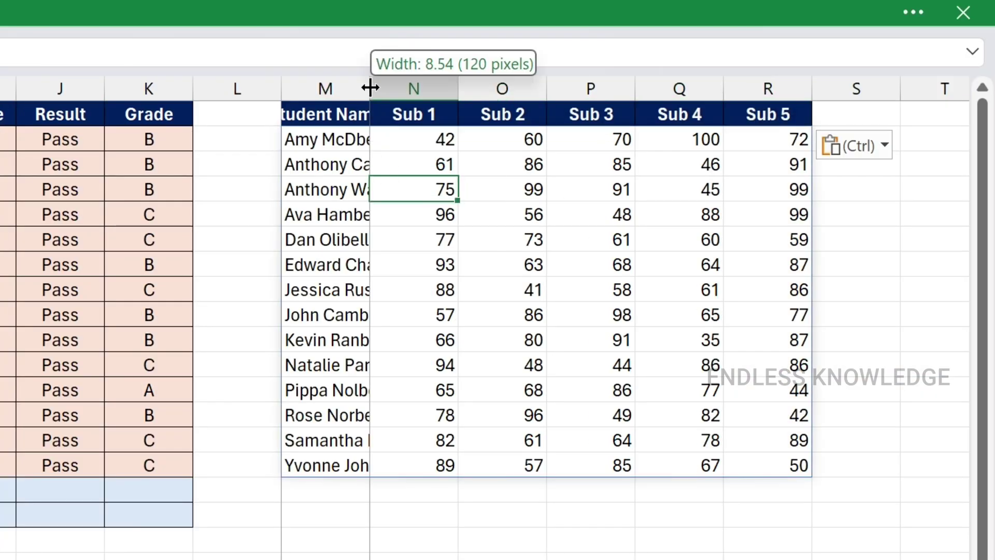
double_click(370, 88)
left_click(377, 489)
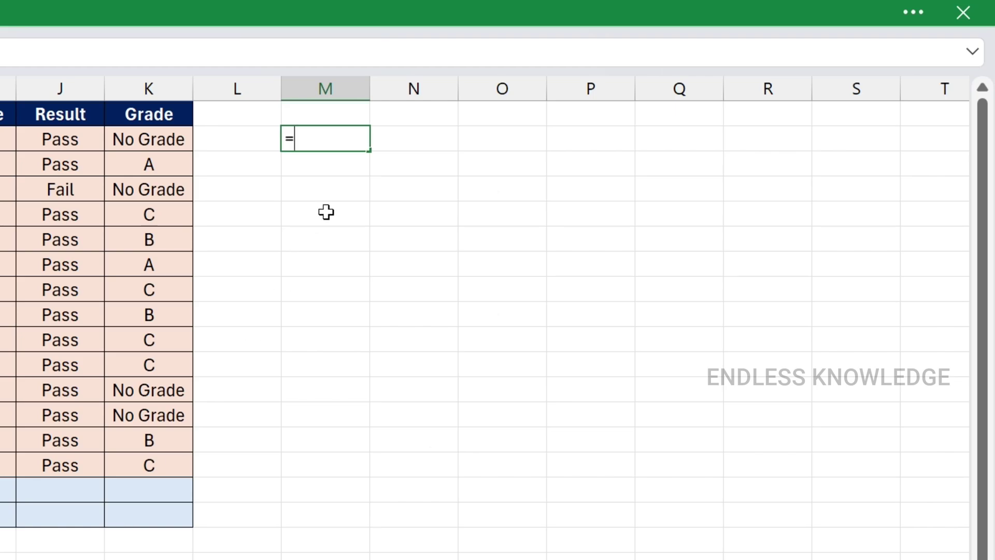
type("vst")
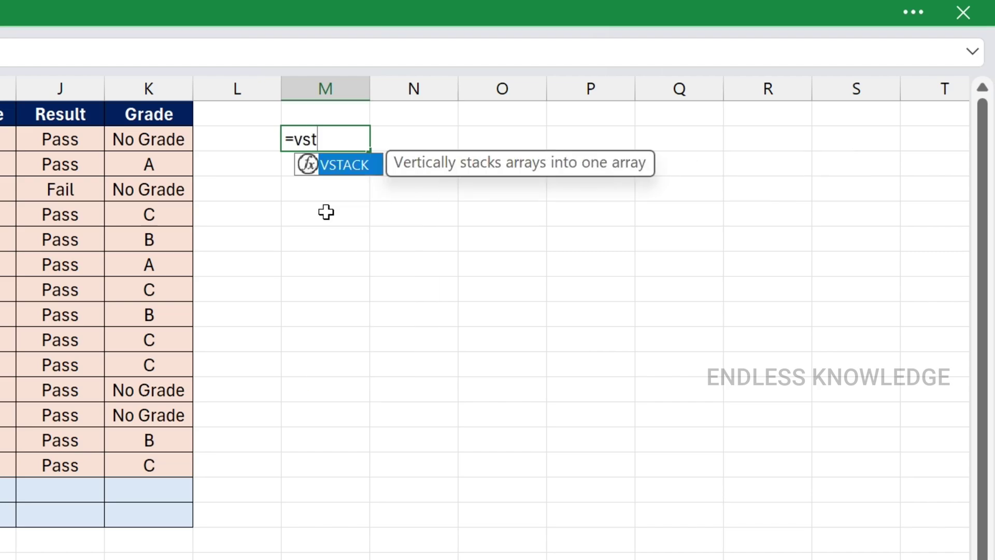
key("BackSpace")
key("BackSpace")
key("BackSpace")
type("hst")
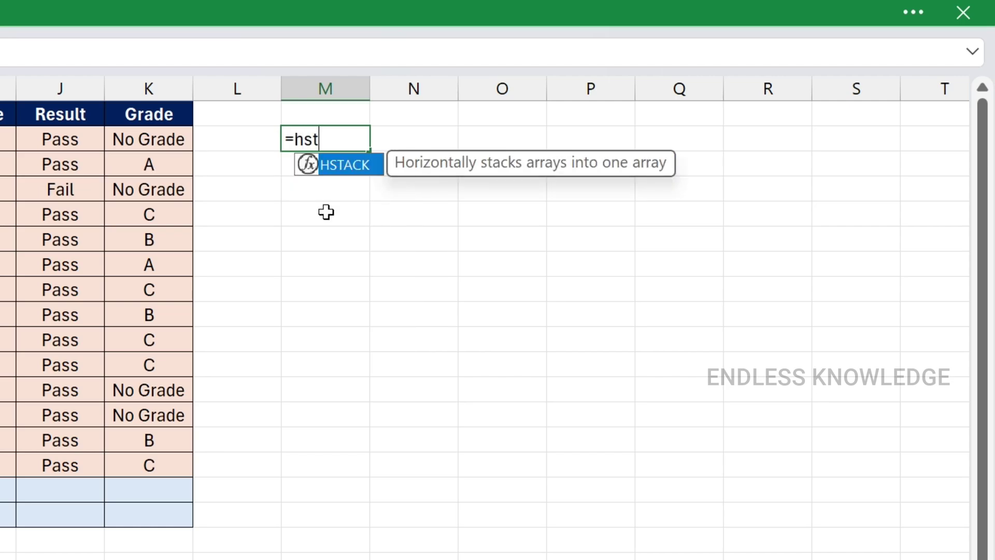
key("Escape")
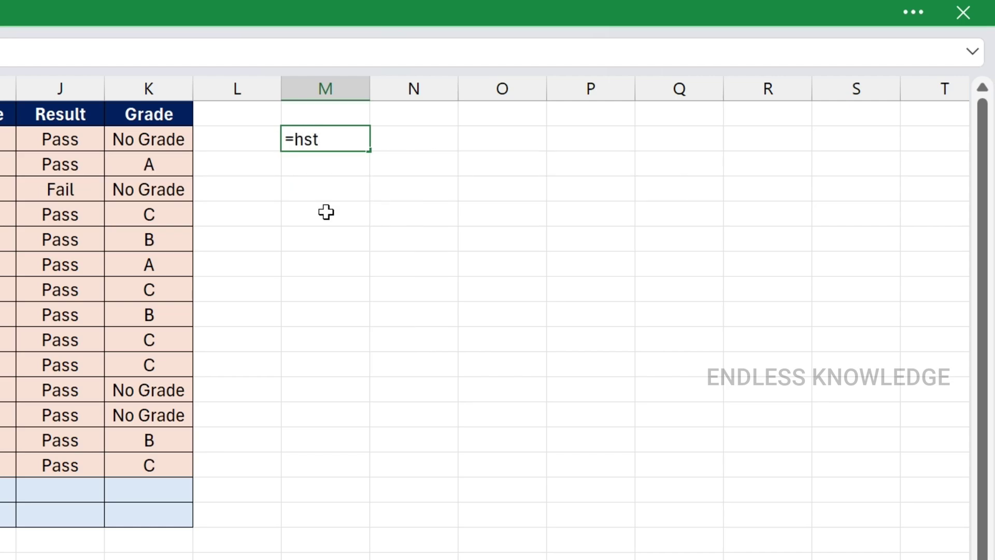
key("Escape")
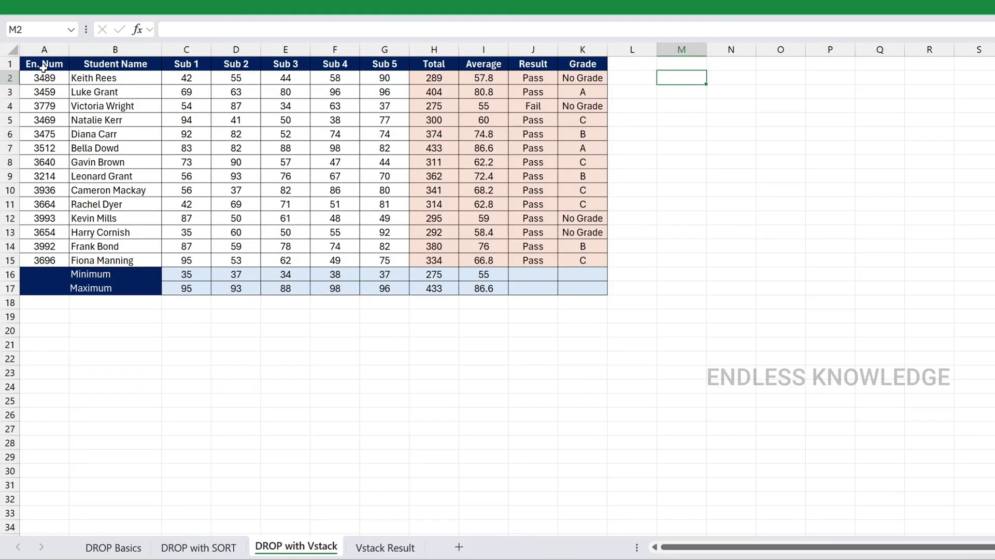
- Review the student marks tables on the DROP with Vstack, DROP Basics and DROP with SORT sheets
left_click_drag(44, 65, 566, 287)
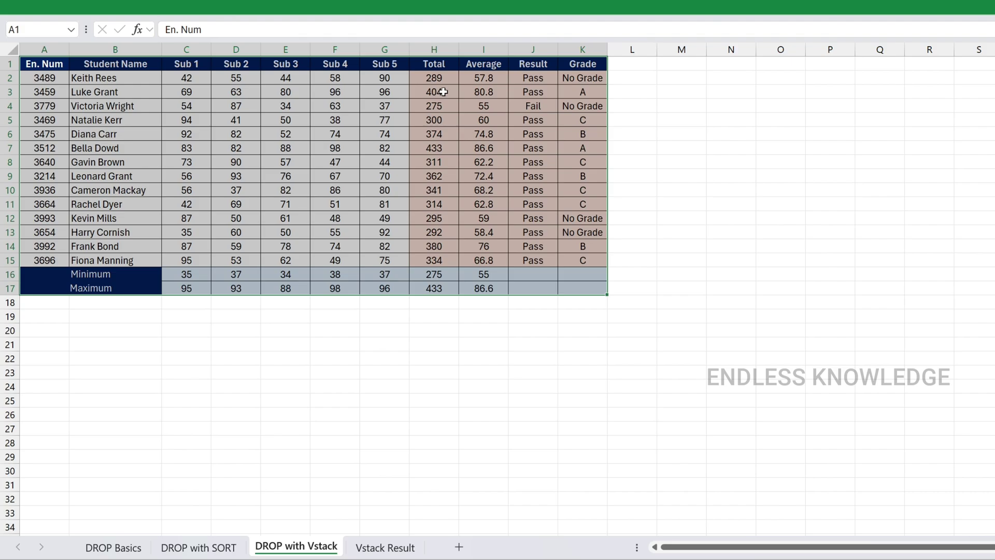
left_click(253, 104)
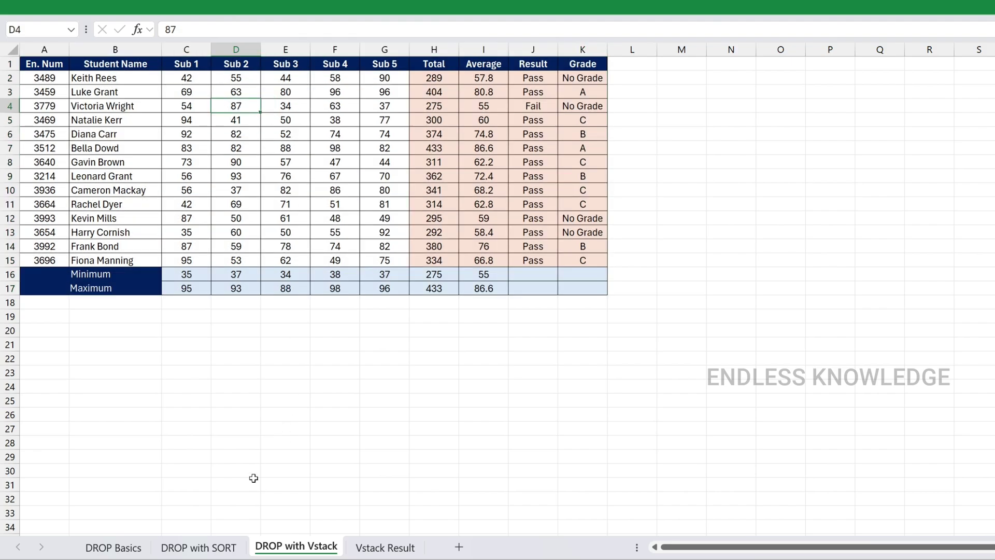
left_click(114, 548)
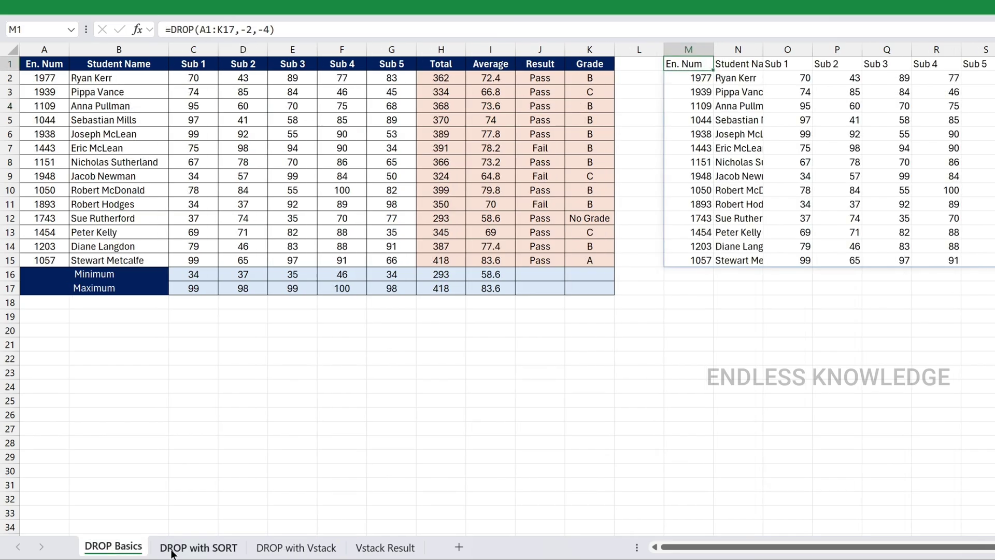
left_click(199, 549)
left_click(300, 548)
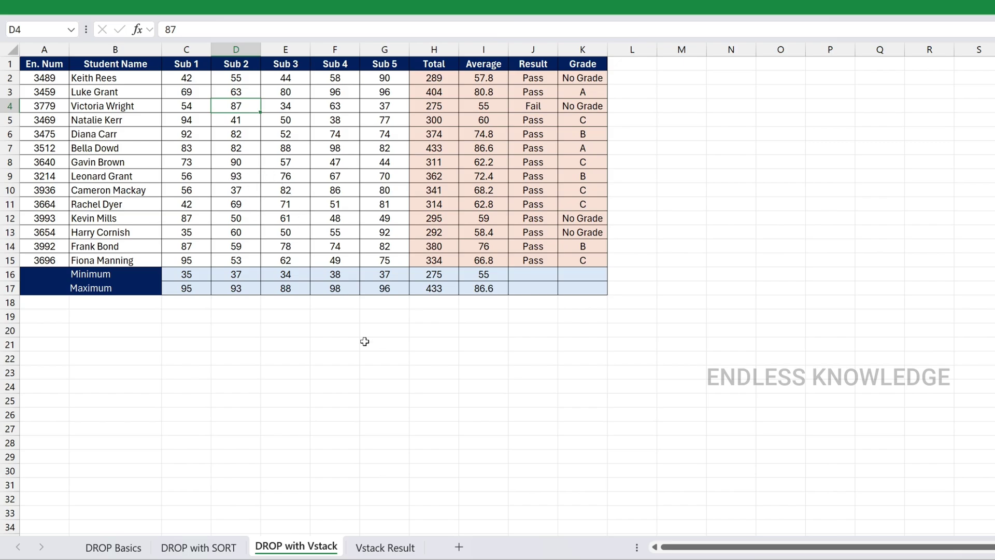
- On the Vstack Result sheet, start a DROP formula in cell A2 with a nested VSTACK as its array
left_click(400, 547)
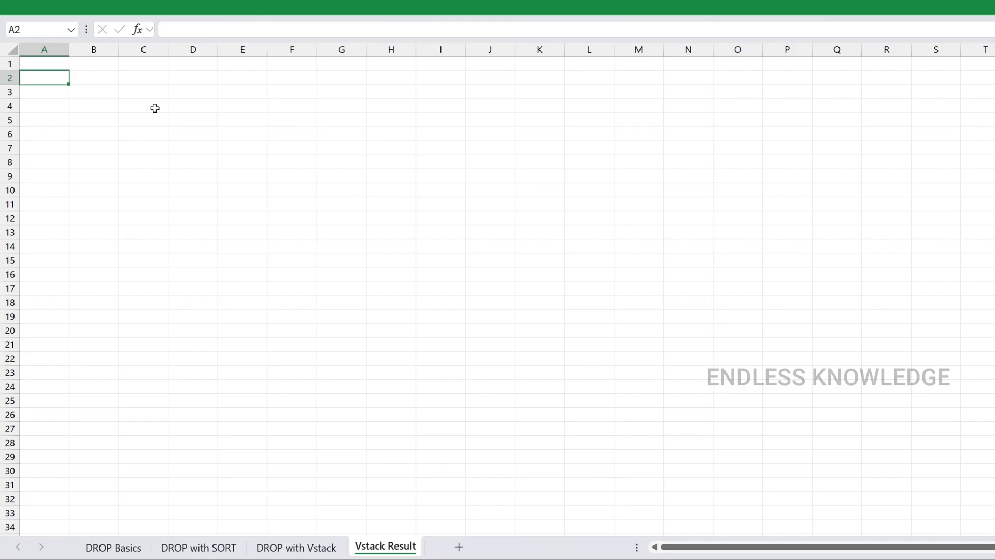
type("=drop")
key("Tab")
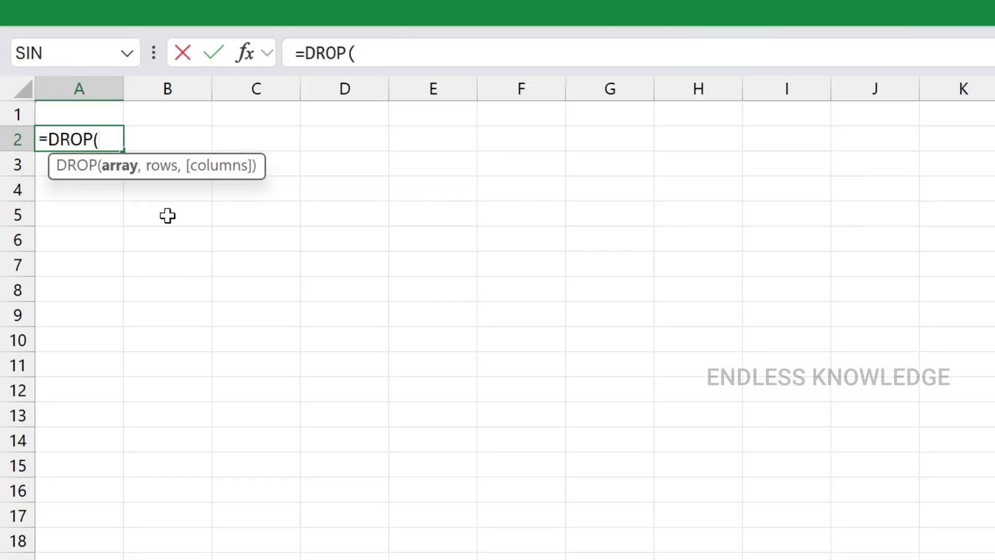
type("vt")
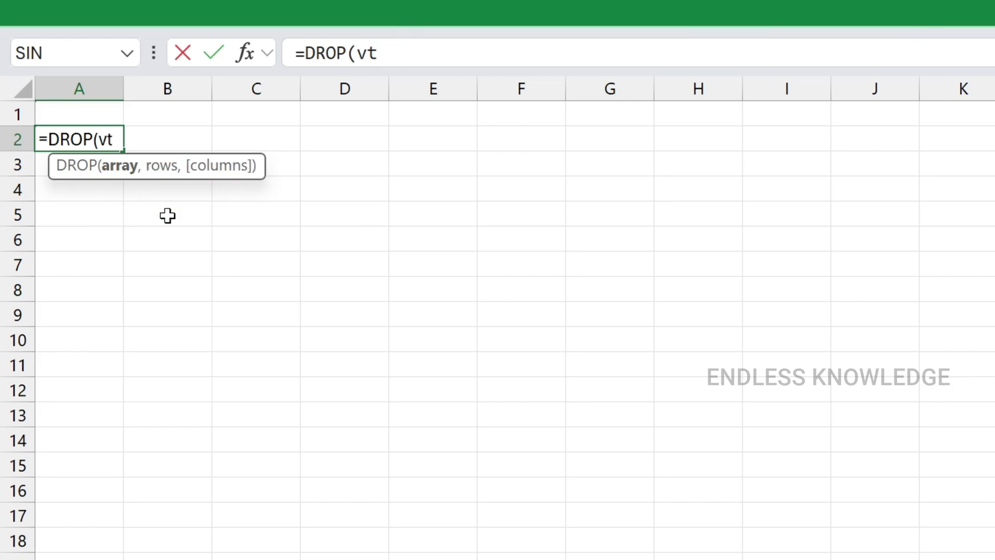
key("BackSpace")
type("st")
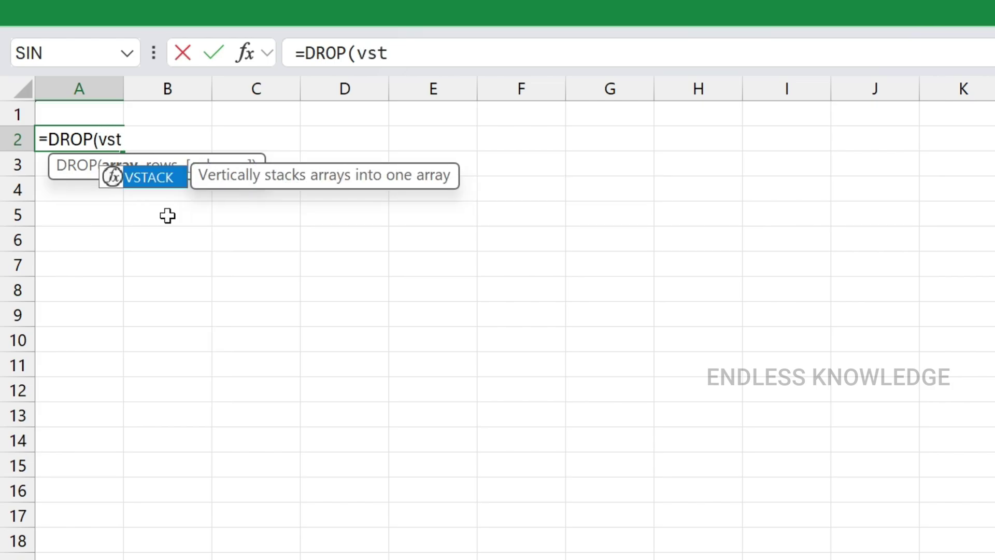
key("Tab")
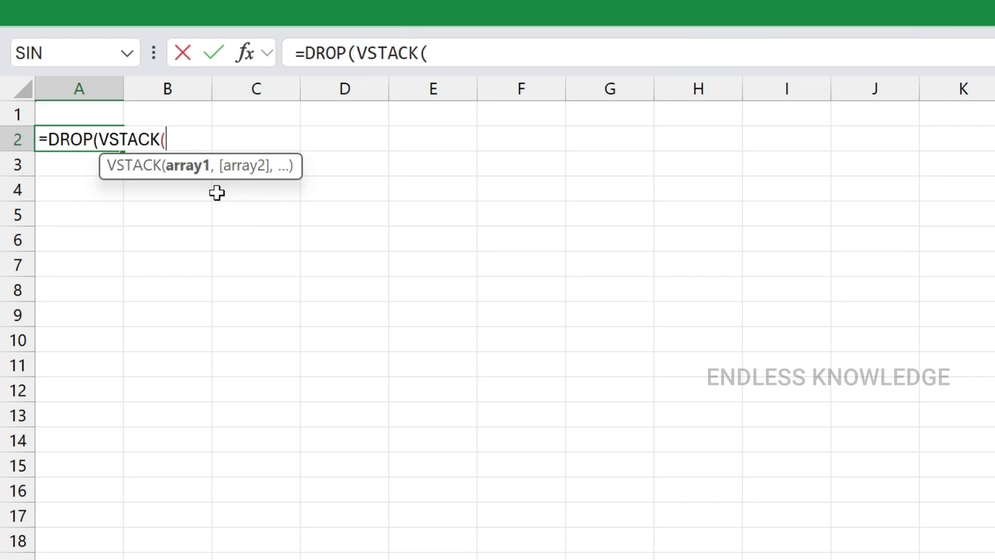
- Add A2:G15 from the DROP Basics sheet and A2:G15 from the DROP with SORT sheet as the first two VSTACK arrays
key("ctrl+Page_Down")
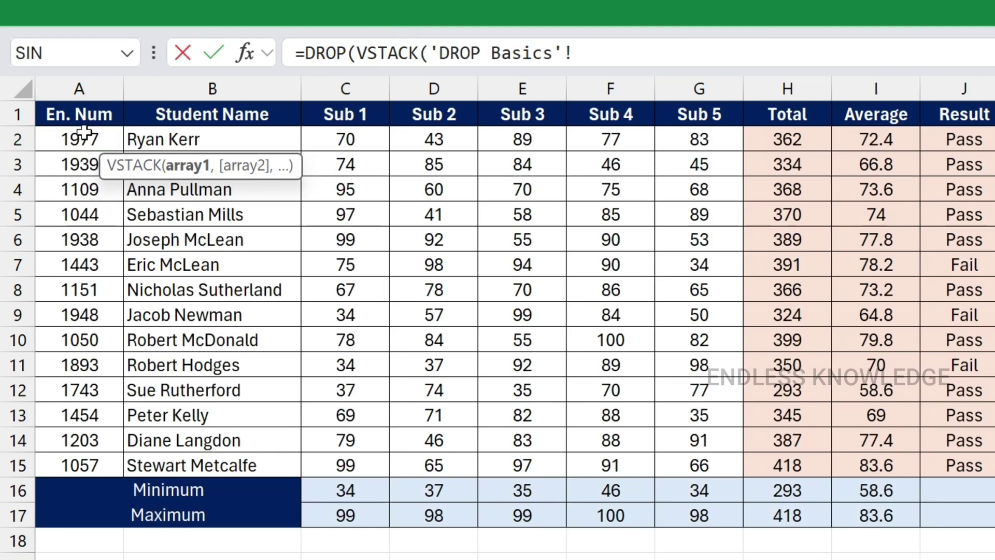
left_click_drag(83, 138, 685, 463)
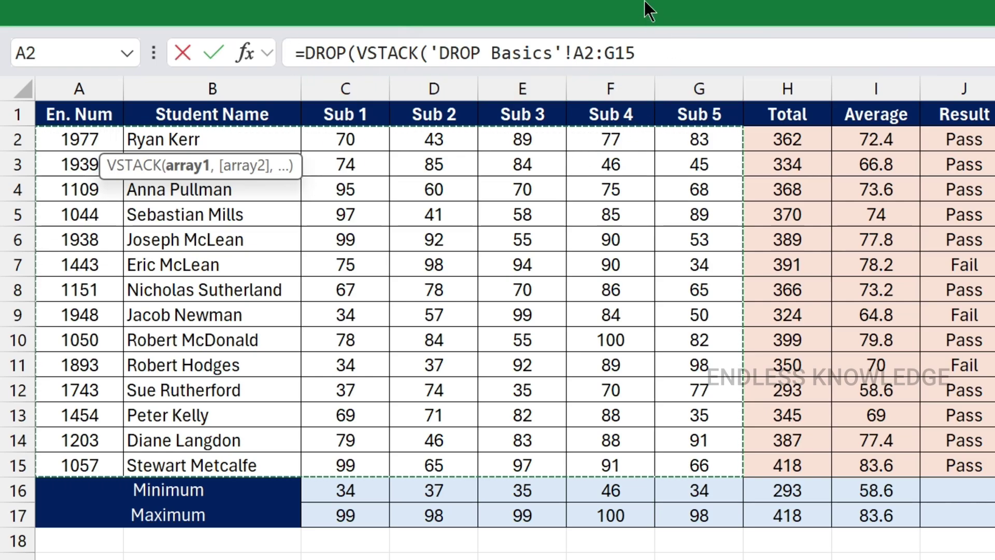
left_click(657, 60)
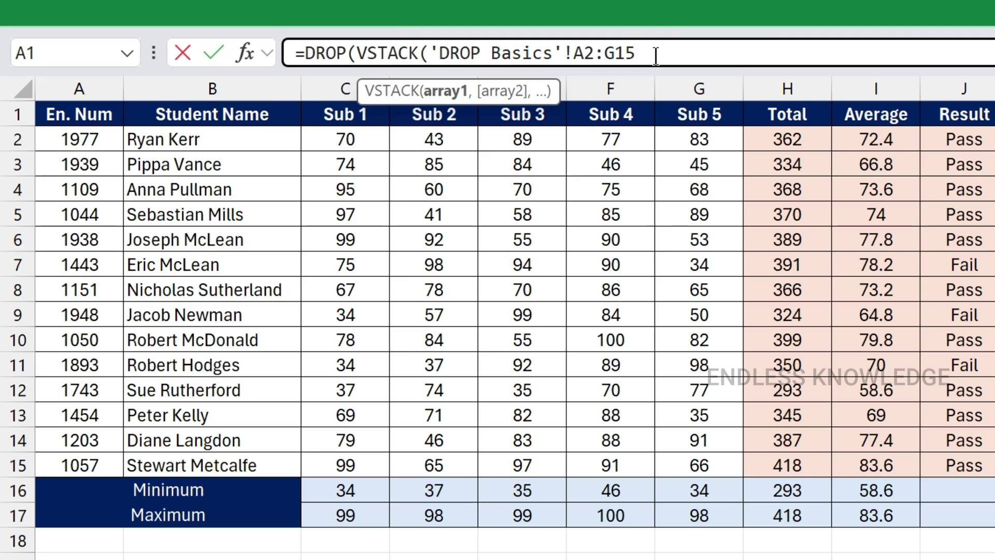
type(",")
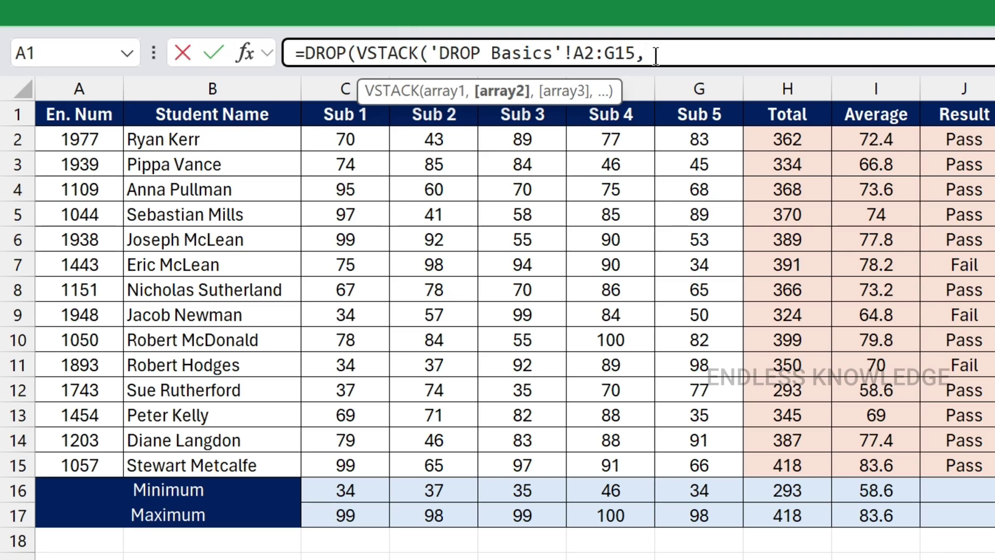
key("ctrl+Page_Down")
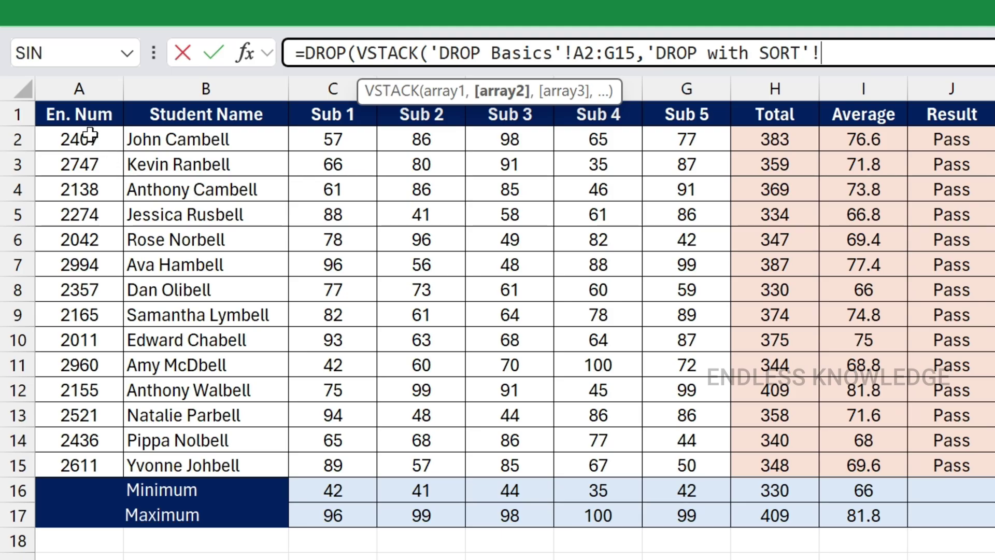
left_click_drag(80, 137, 678, 465)
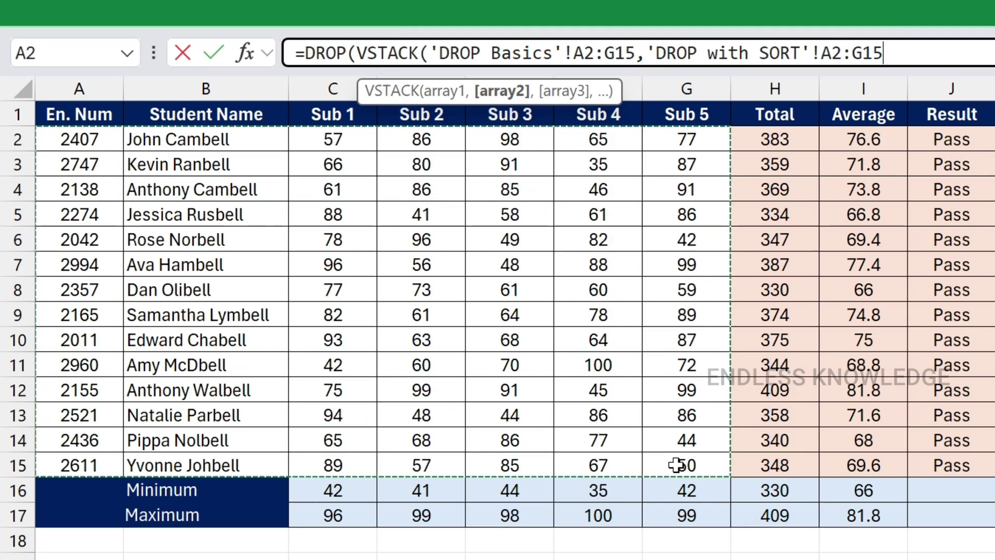
- Add A2:G15 from the DROP with Vstack sheet as the third VSTACK array and close the VSTACK function
type(",")
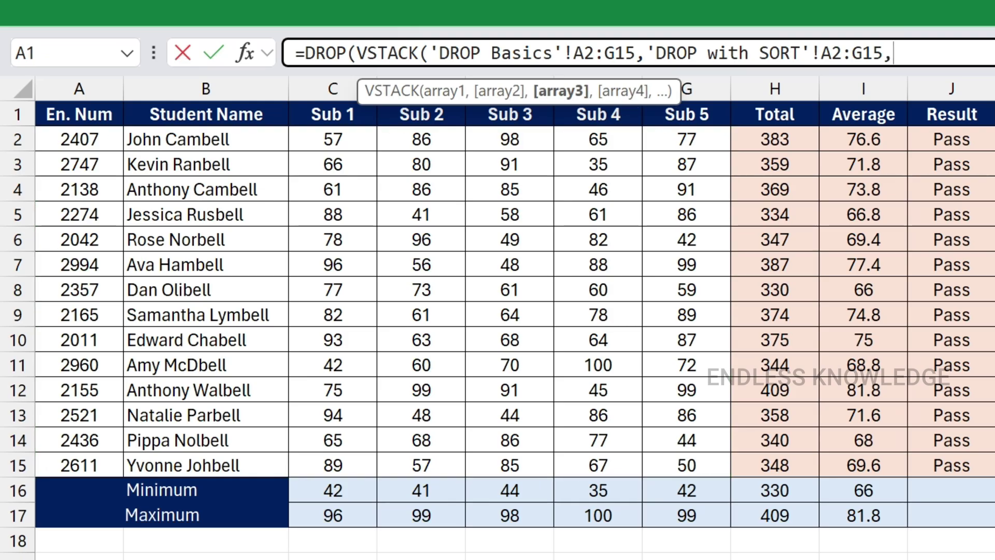
left_click(749, 557)
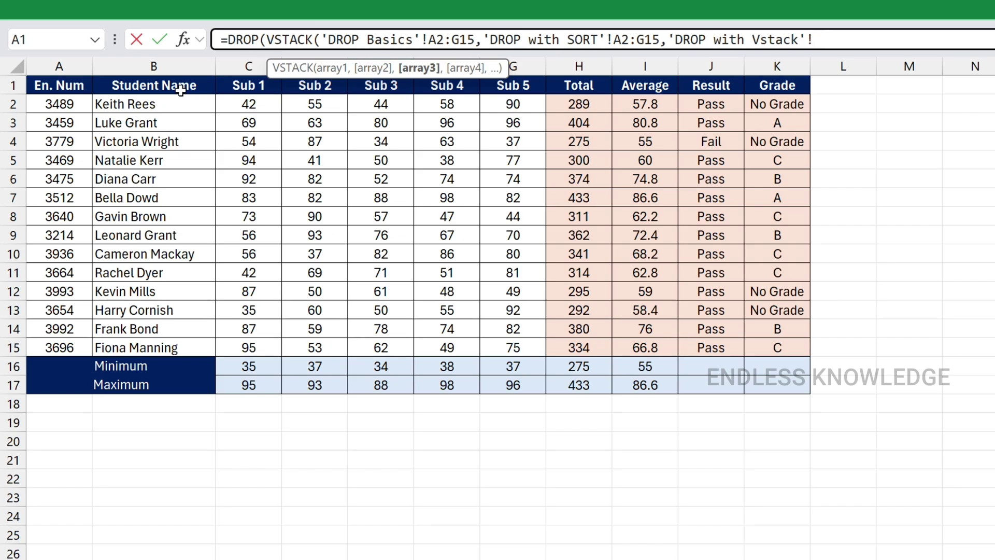
left_click_drag(49, 104, 500, 344)
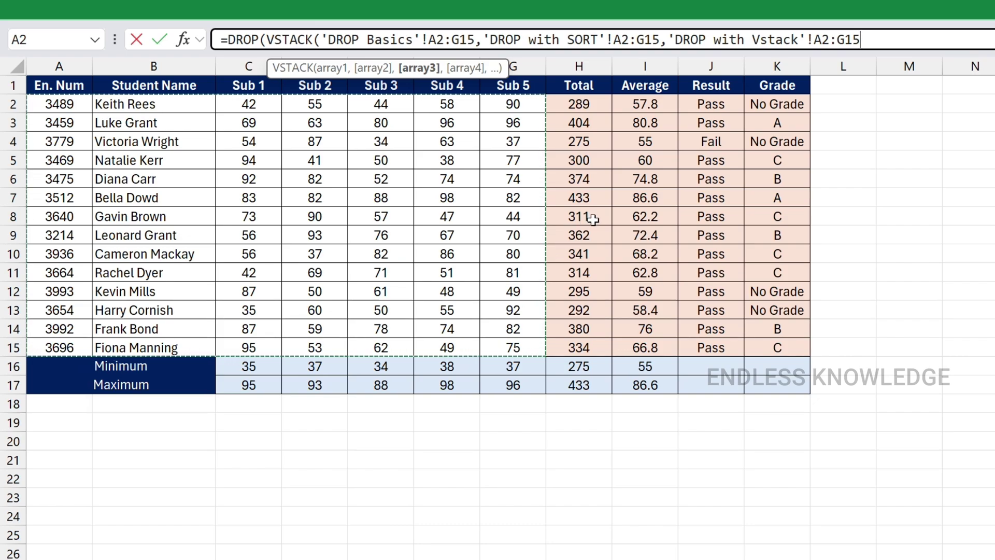
type(")")
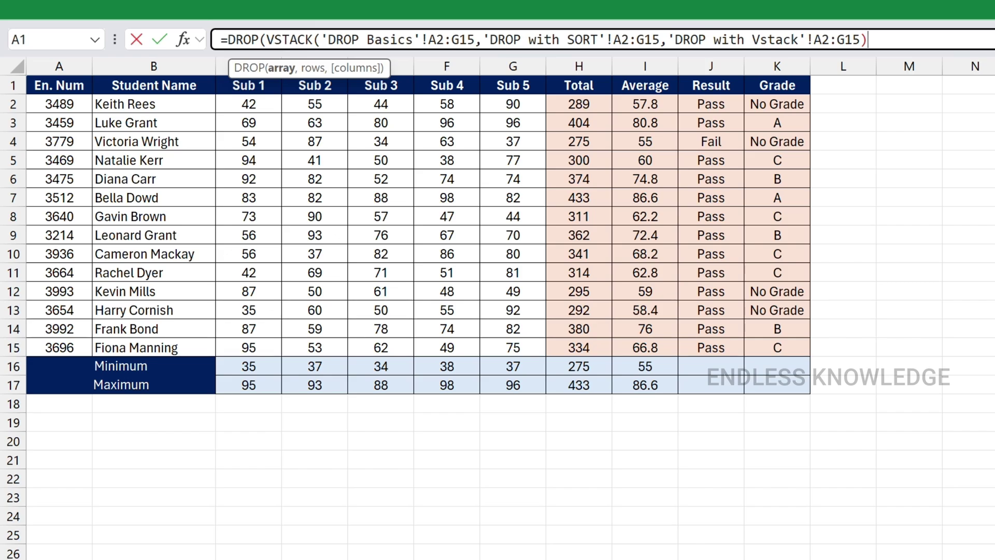
- Set DROP's rows argument to 0 without any sheet reference and complete the stacked formula in A2 of Vstack Result
type(",")
key("ctrl+Page_Down")
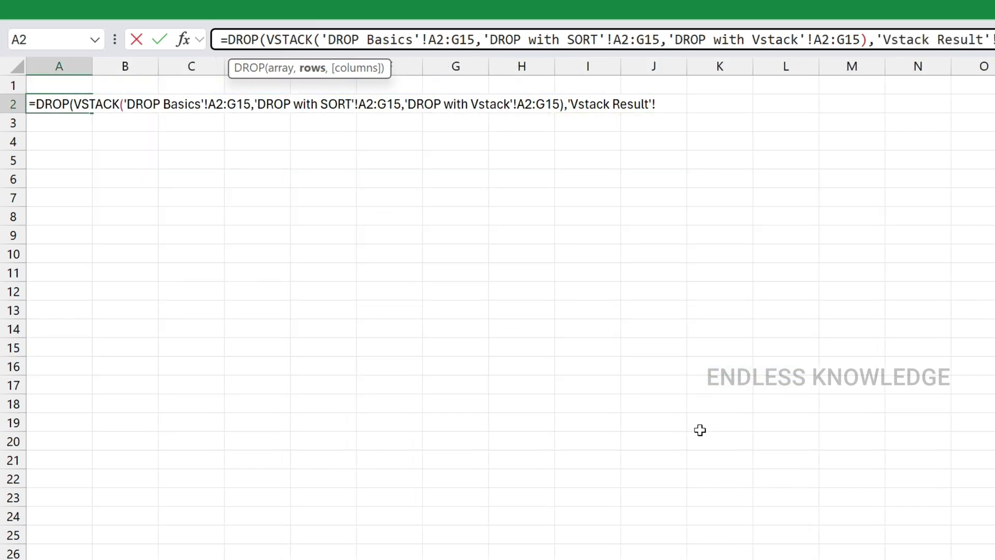
left_click_drag(992, 40, 877, 23)
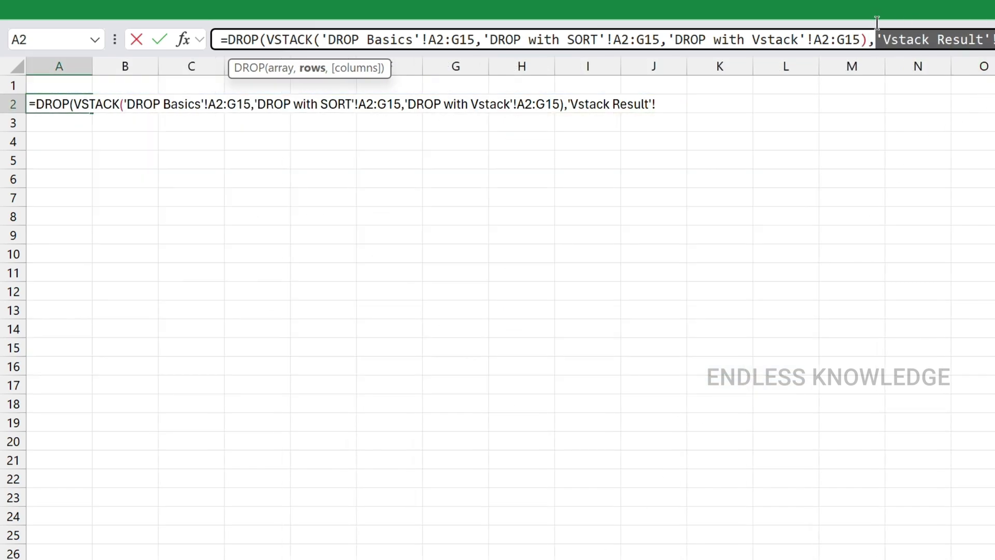
key("BackSpace")
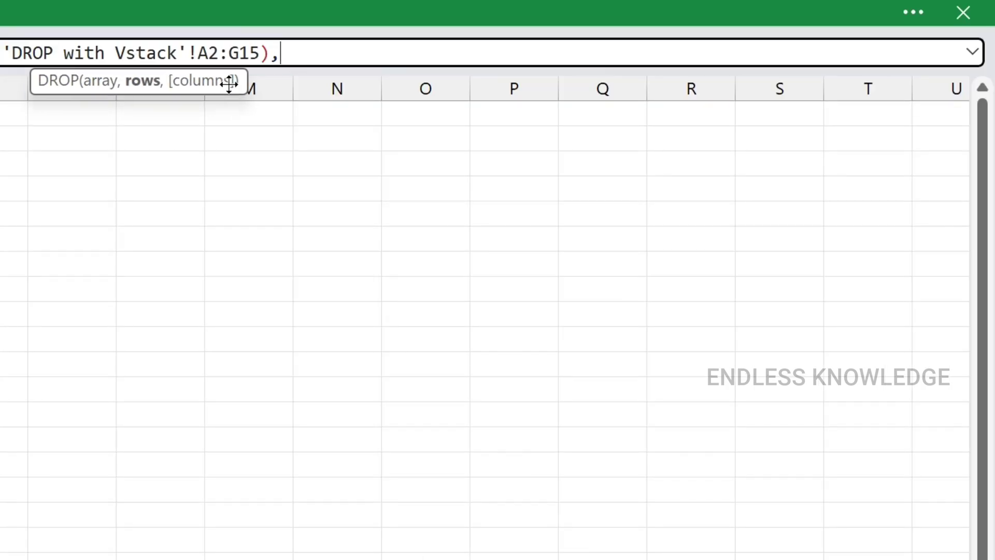
left_click_drag(229, 83, 306, 89)
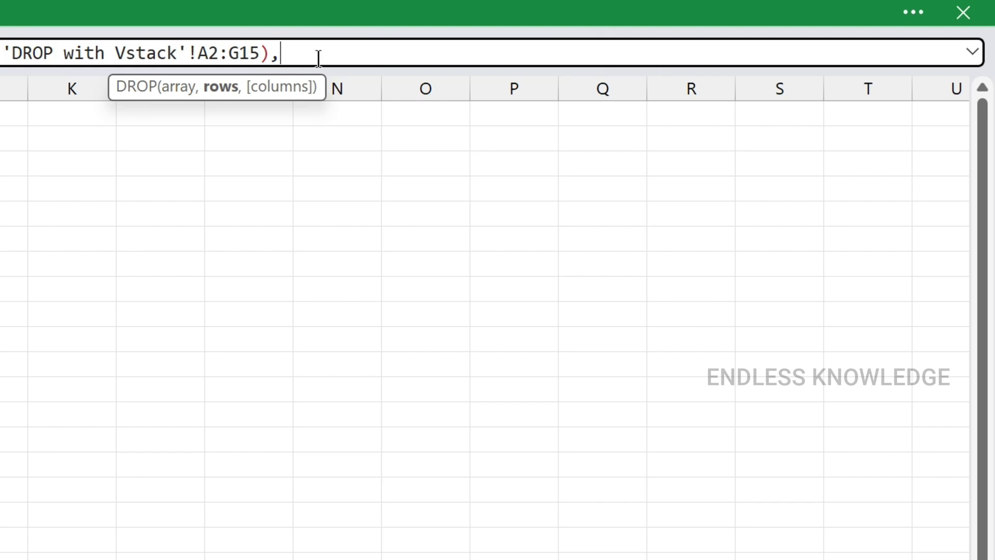
type("0")
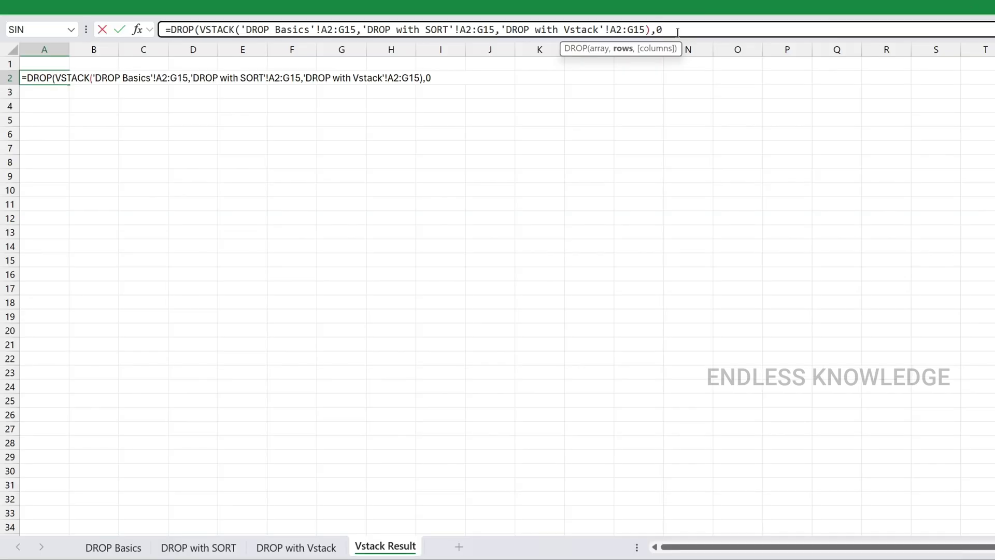
type(")")
key("Return")
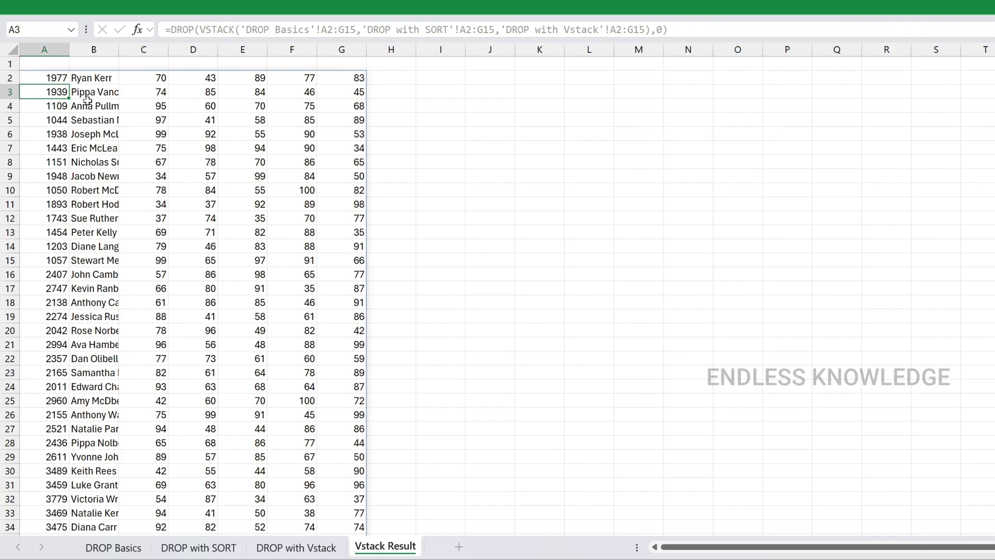
scroll(87, 100, "down", 5)
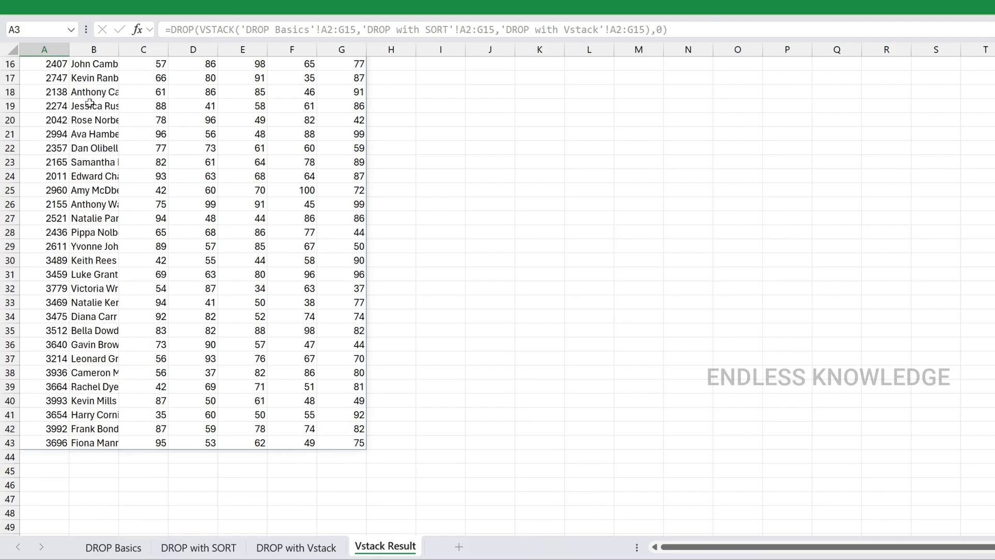
scroll(89, 103, "up", 5)
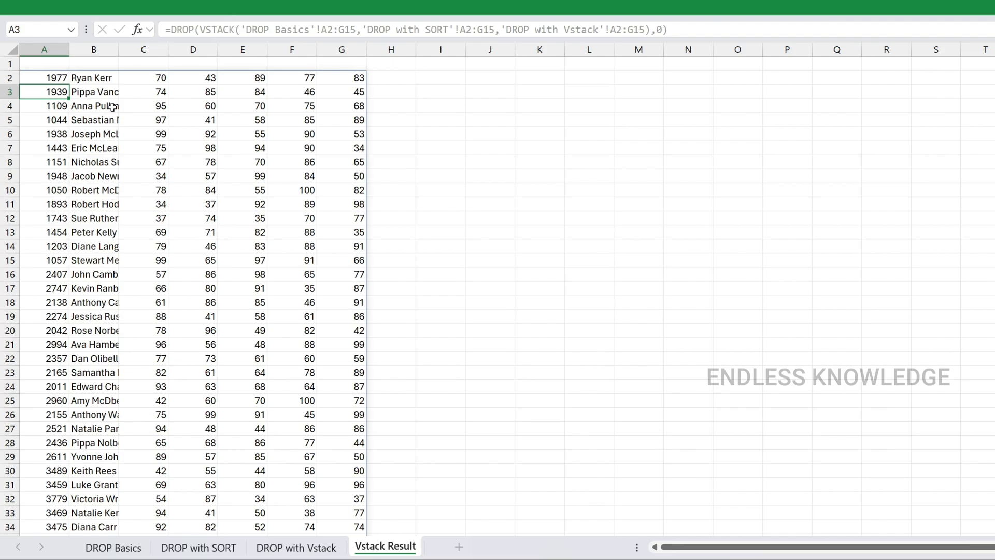
- Edit the formula in A2 to nest the VSTACK function inside a SORT function within DROP
left_click(50, 77)
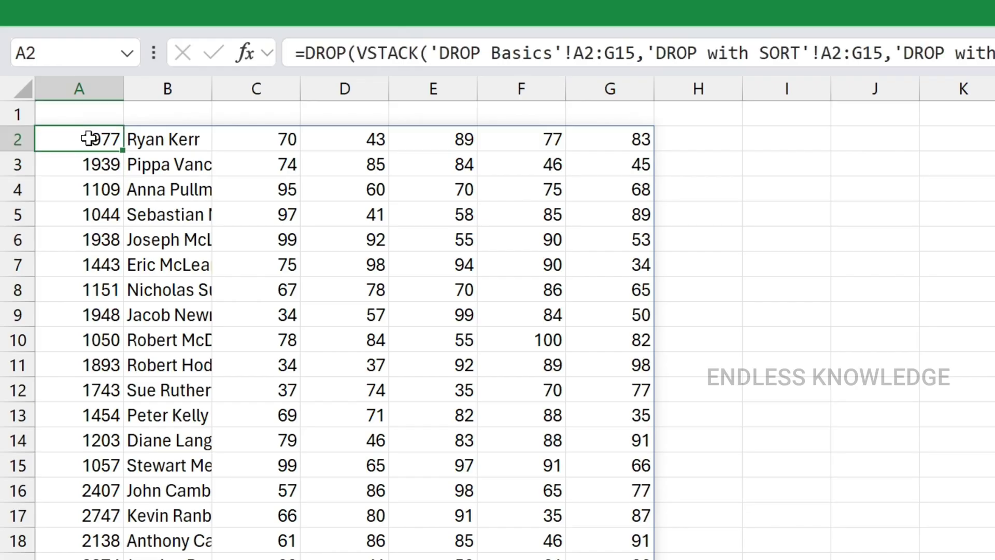
double_click(94, 138)
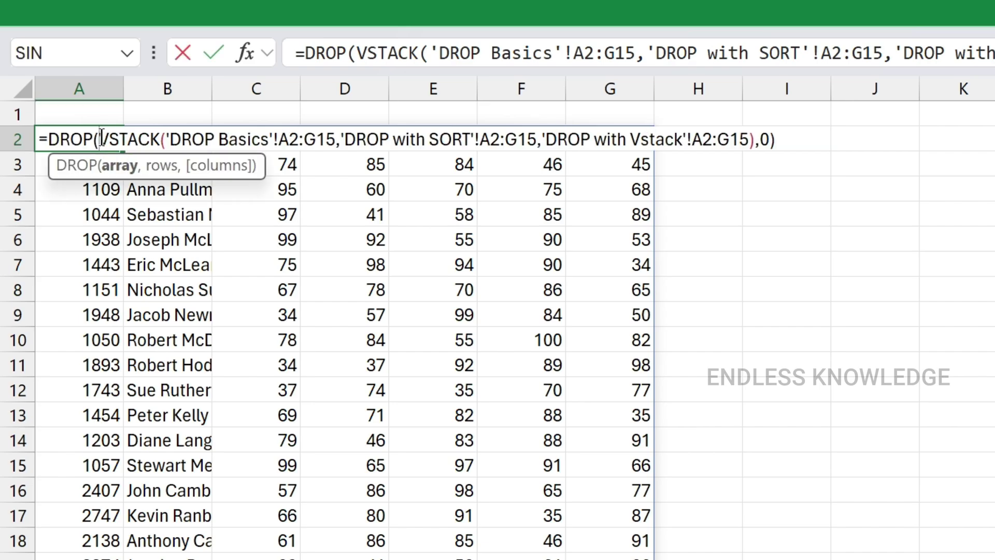
key("Escape")
left_click(349, 57)
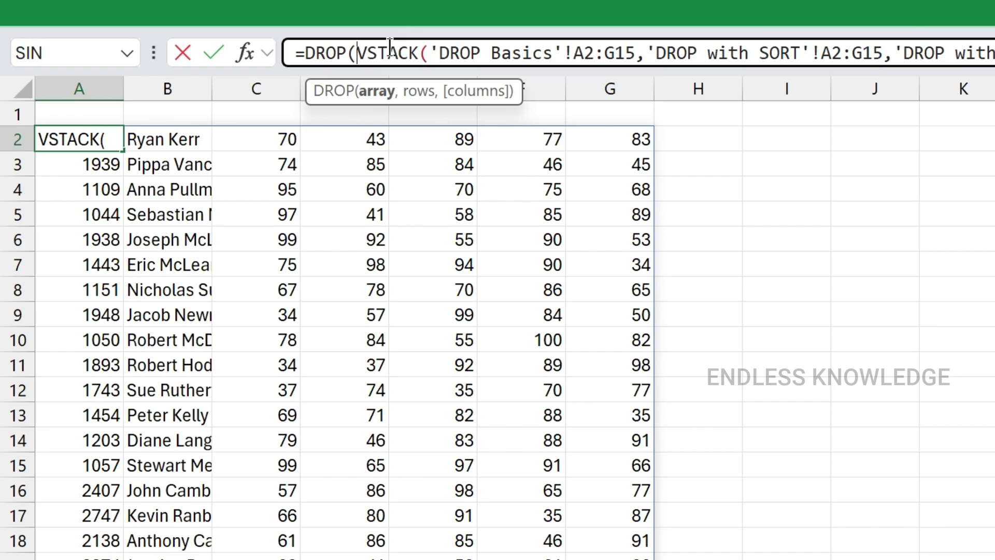
type("sort")
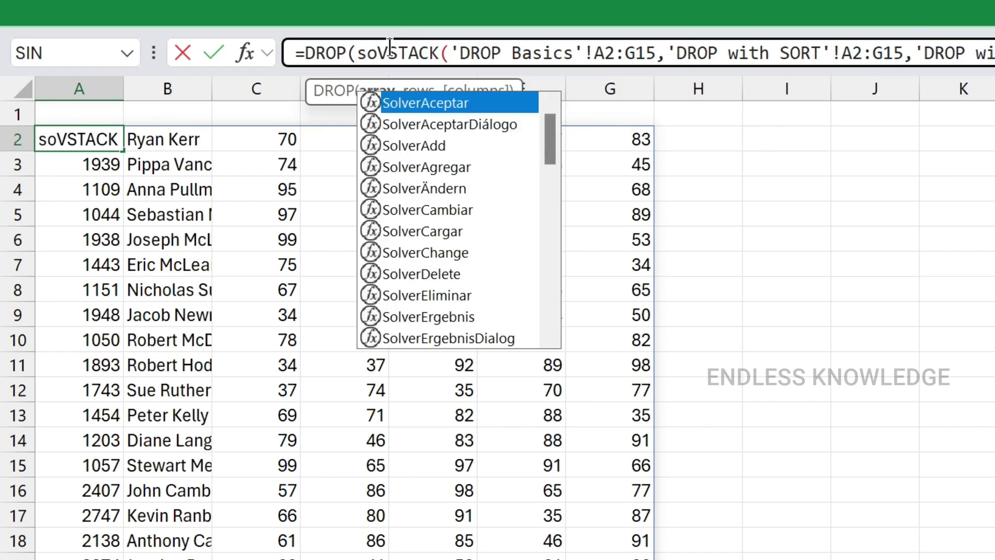
key("Tab")
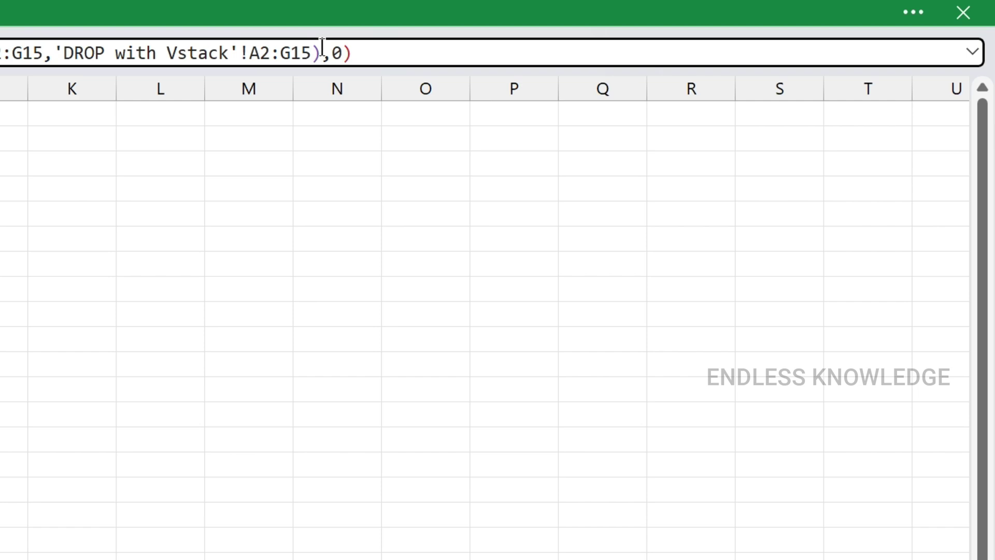
- Complete the SORT arguments with sort index 2 and sort order 1 (Ascending), keeping 0 as DROP's rows argument
left_click(368, 51)
left_click(322, 51)
type(",")
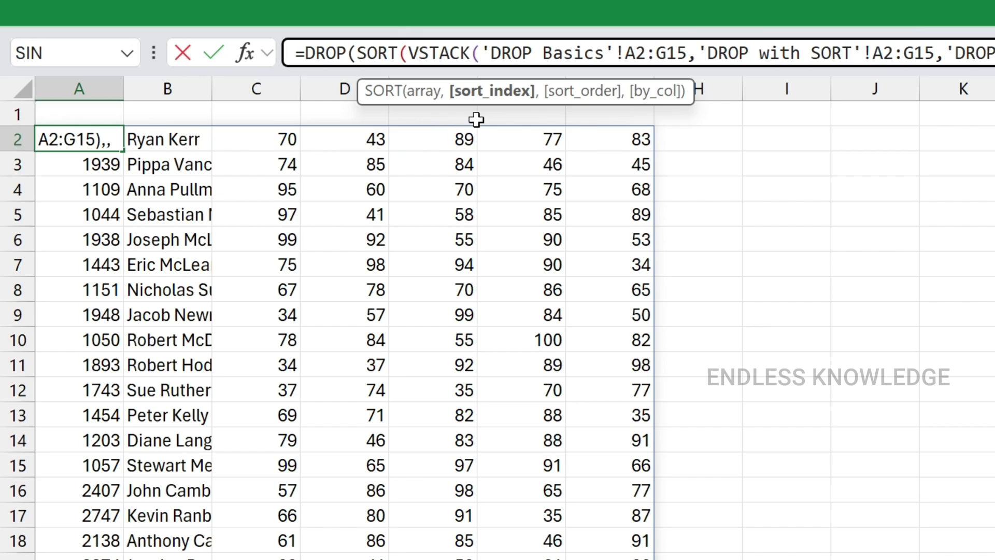
type("2")
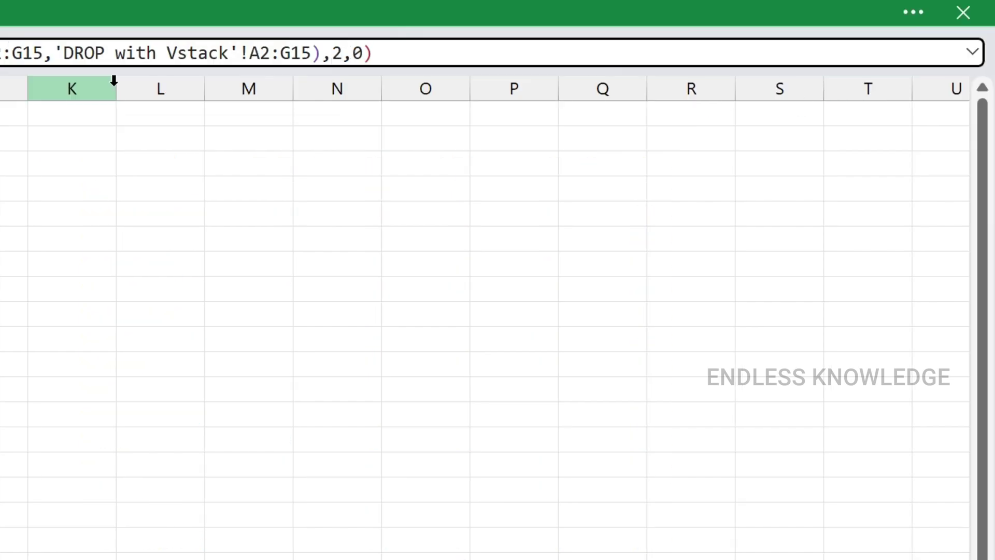
type(",")
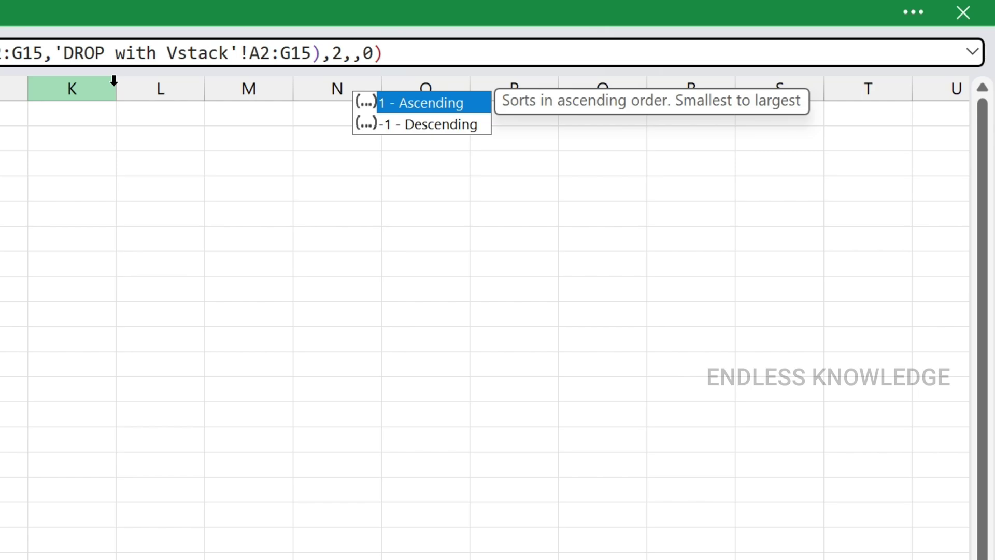
type("1)")
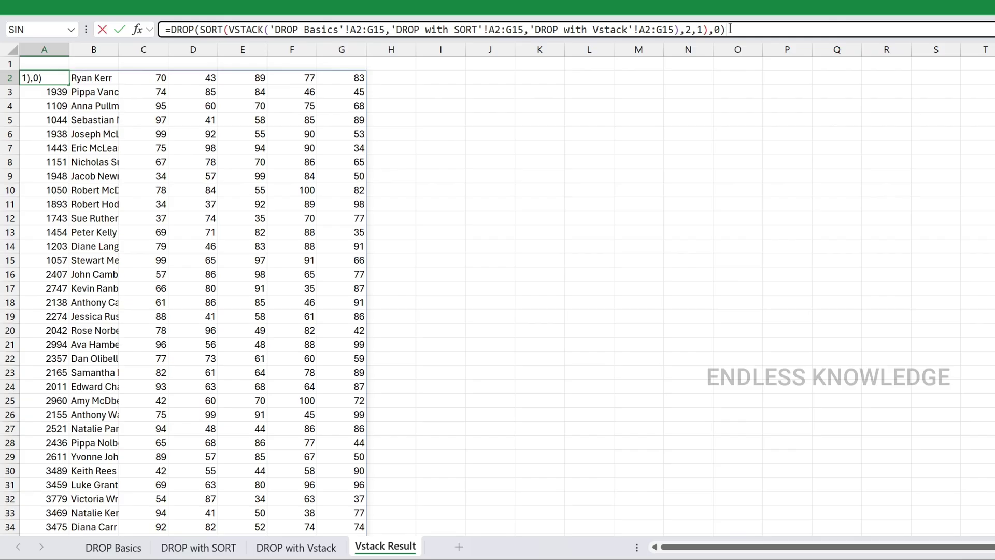
key("Return")
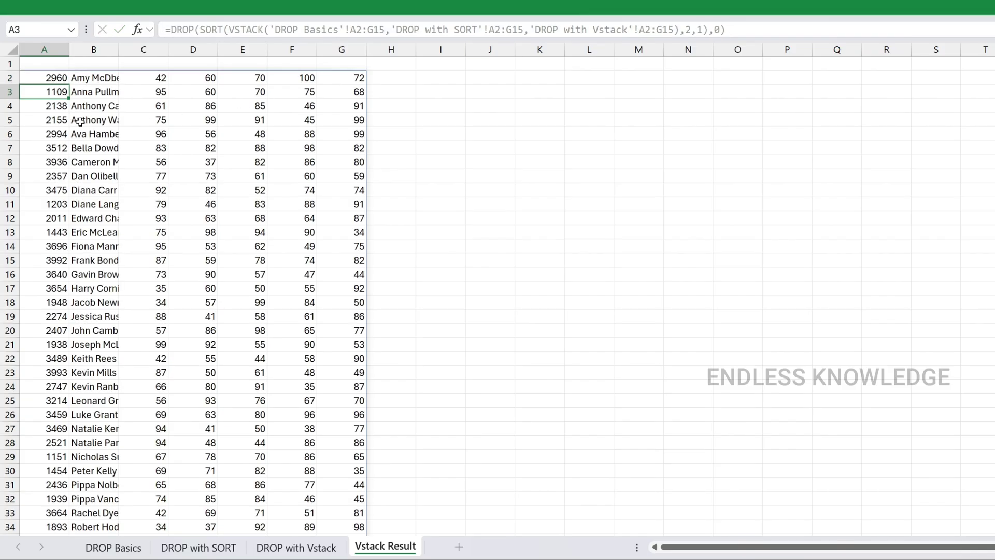
left_click(103, 78)
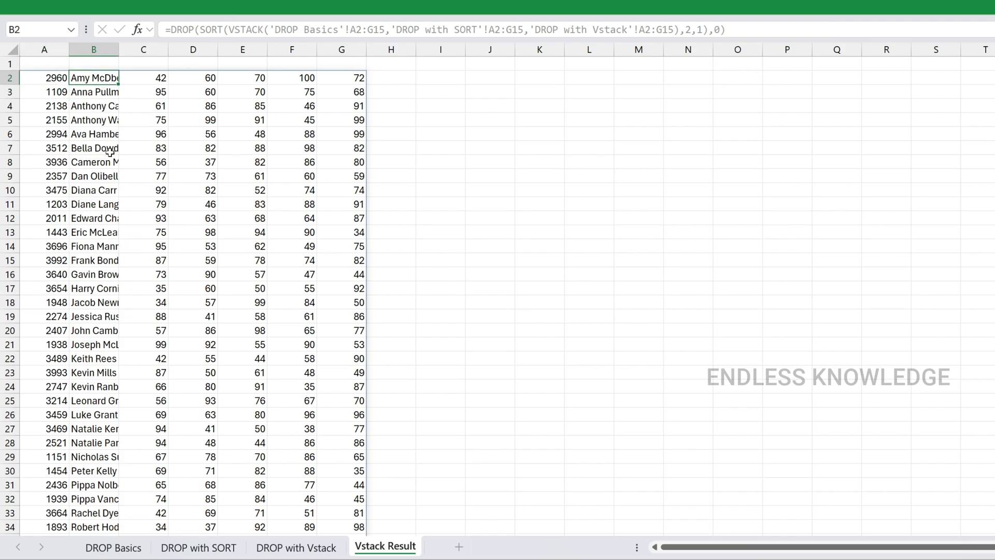
scroll(103, 155, "down", 5)
scroll(103, 163, "up", 5)
- Copy headers A1:G1 from the DROP with Vstack sheet to A1 of Vstack Result and autofit column B to the student names
left_click(296, 548)
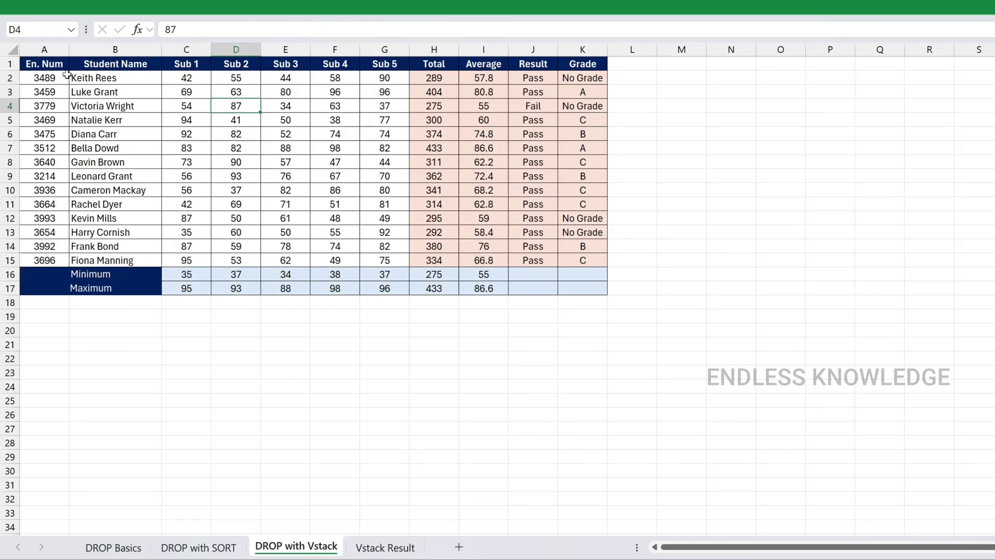
left_click(52, 63)
left_click_drag(82, 63, 393, 63)
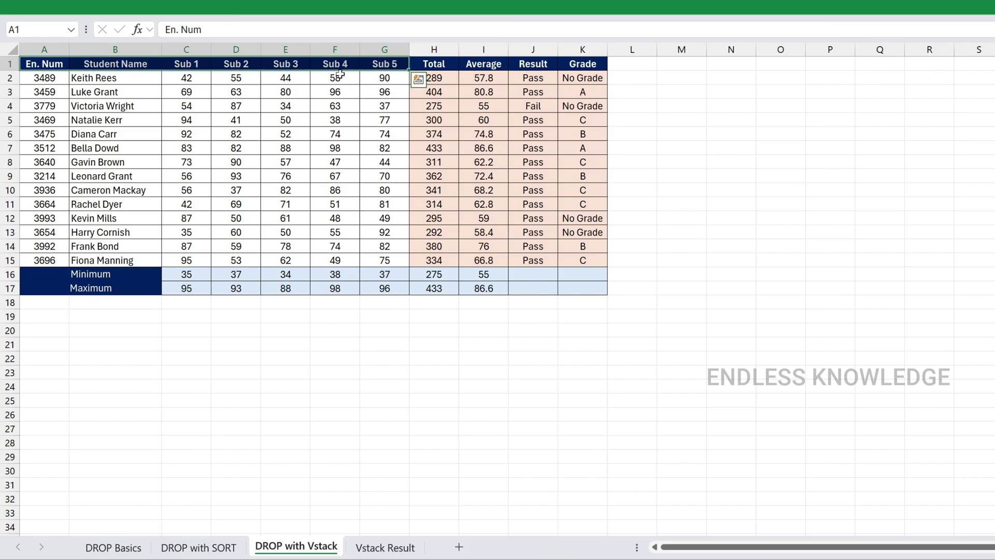
key("ctrl+c")
left_click(385, 547)
left_click(47, 64)
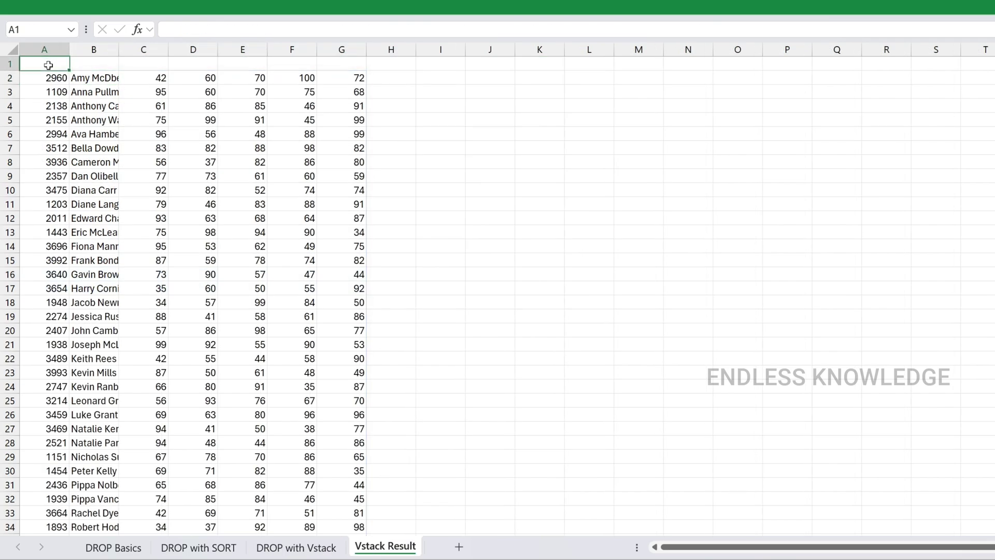
key("ctrl+v")
double_click(119, 49)
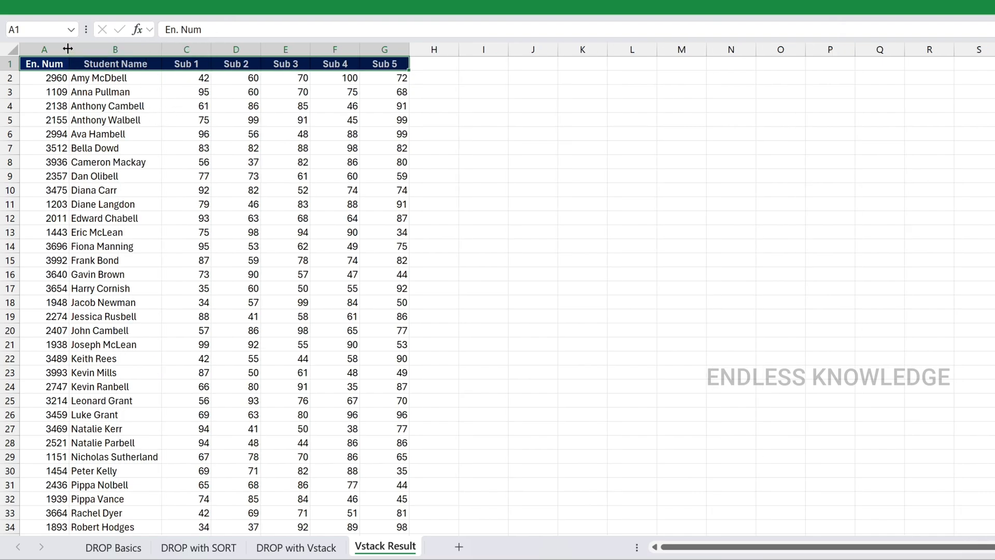
- Compare the sorted stacked list on Vstack Result with the source marks table on the DROP Basics sheet
left_click(179, 144)
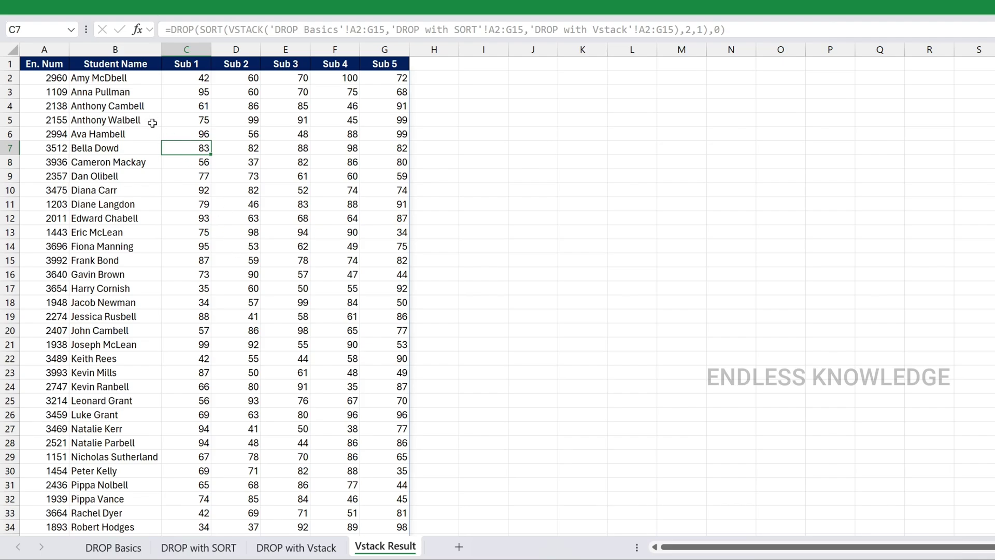
left_click(125, 548)
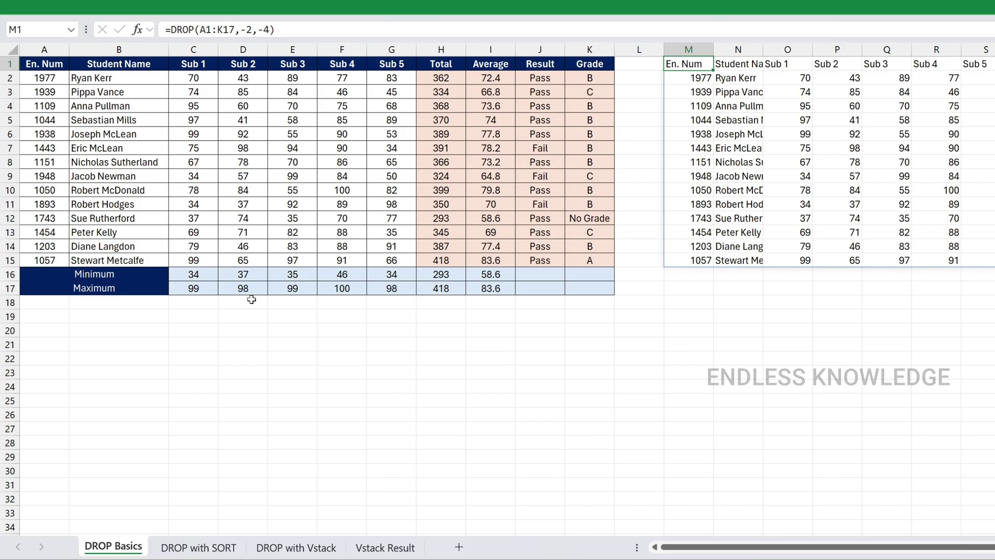
left_click(384, 548)
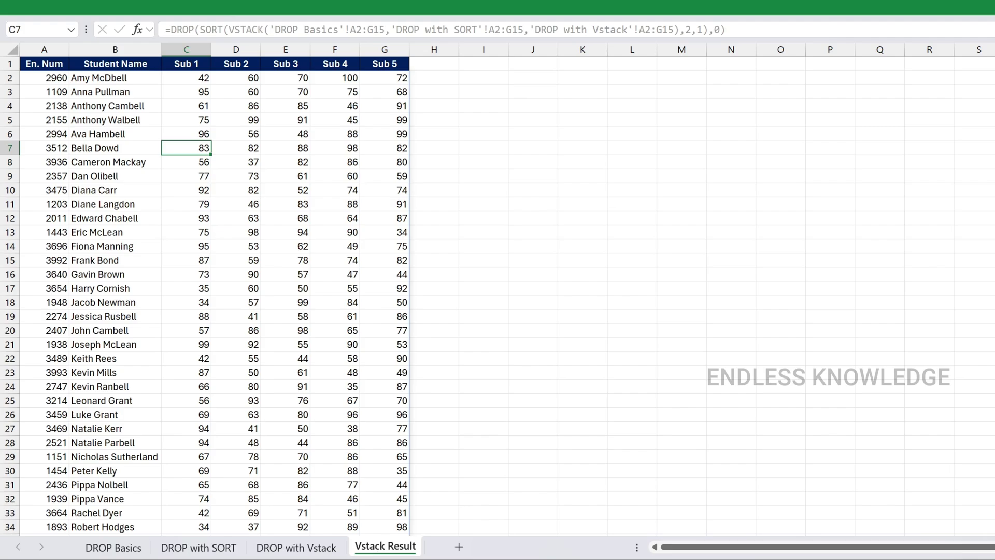
left_click(114, 551)
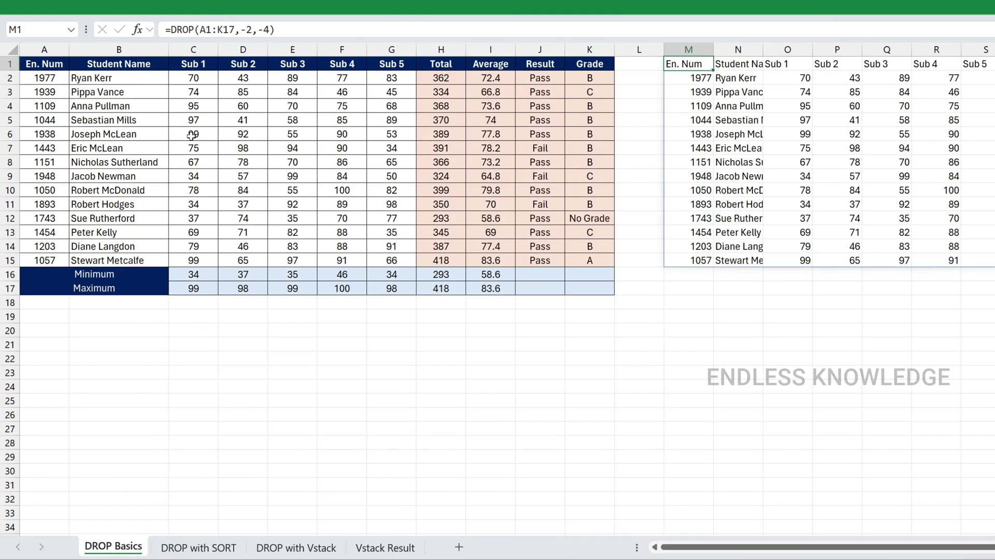
- Begin a DROP formula in cell J12 of the Vstack Result sheet with OFFSET nested as its array argument, and cancel the entry
left_click(384, 548)
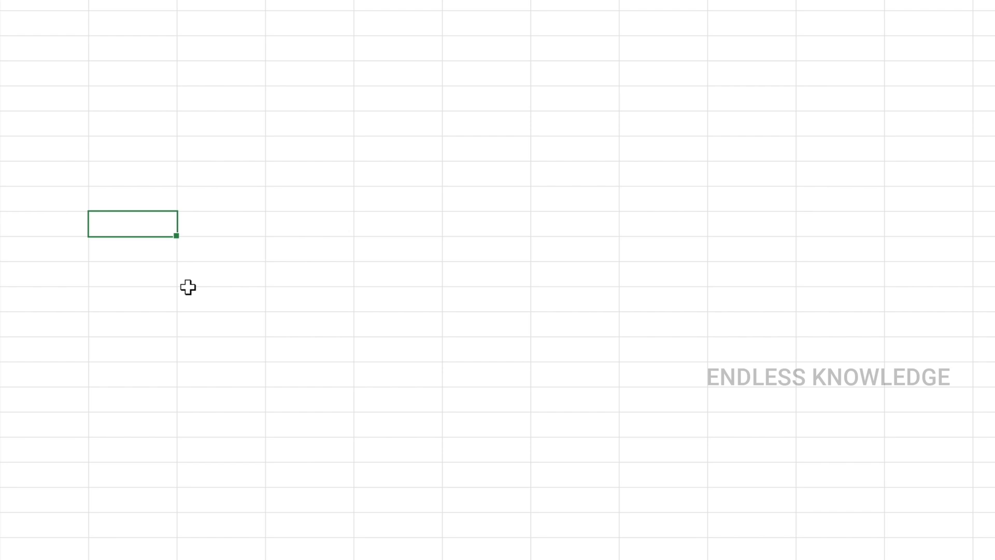
type("=dr")
key("Tab")
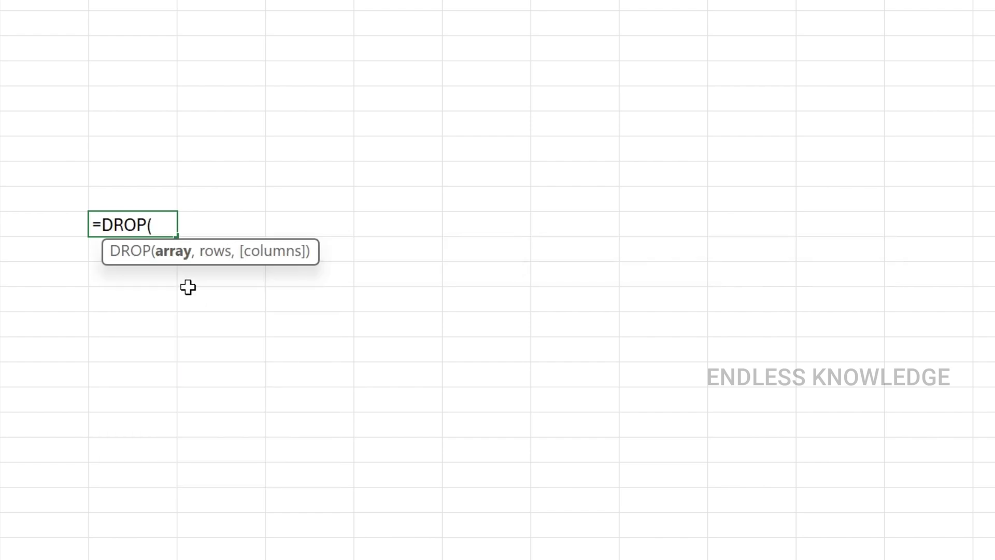
type("offse")
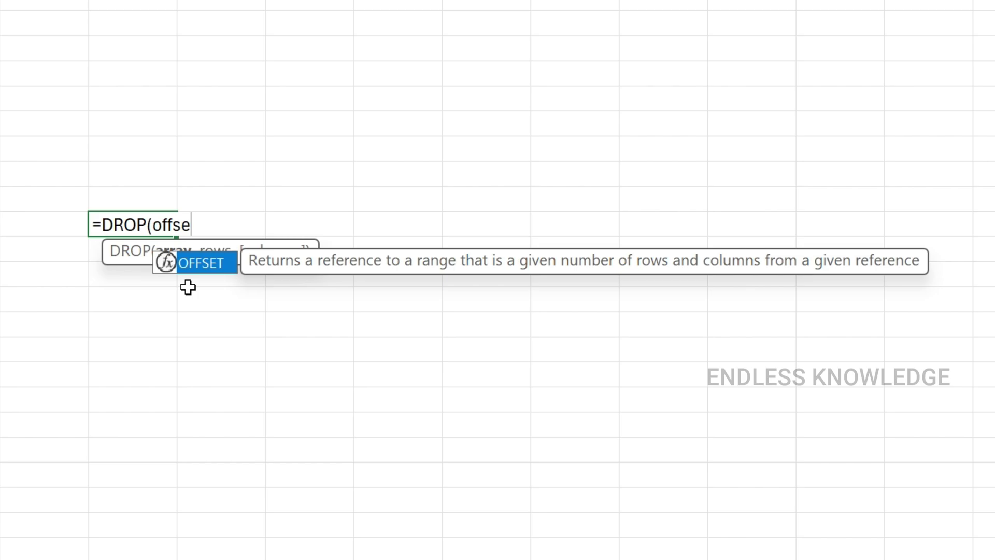
key("Tab")
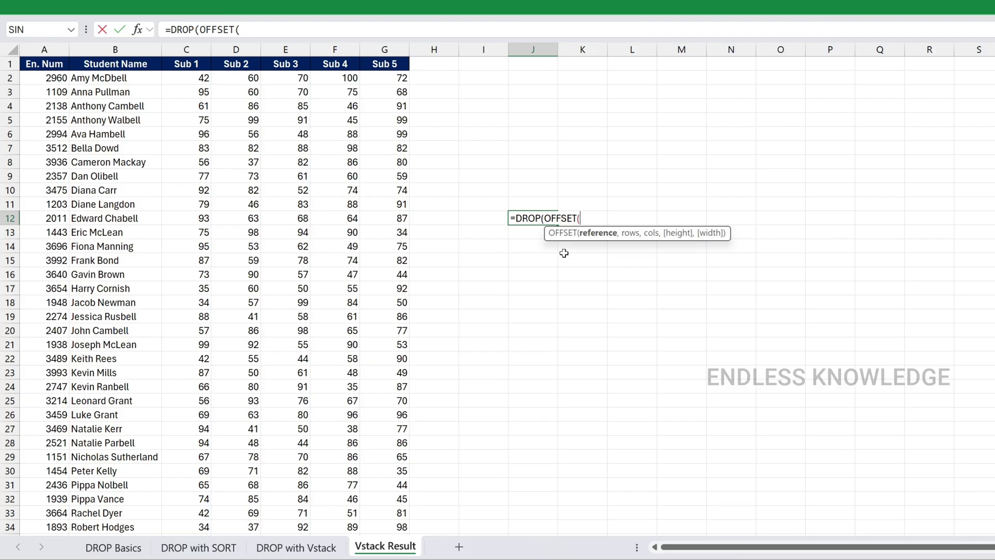
key("Escape")
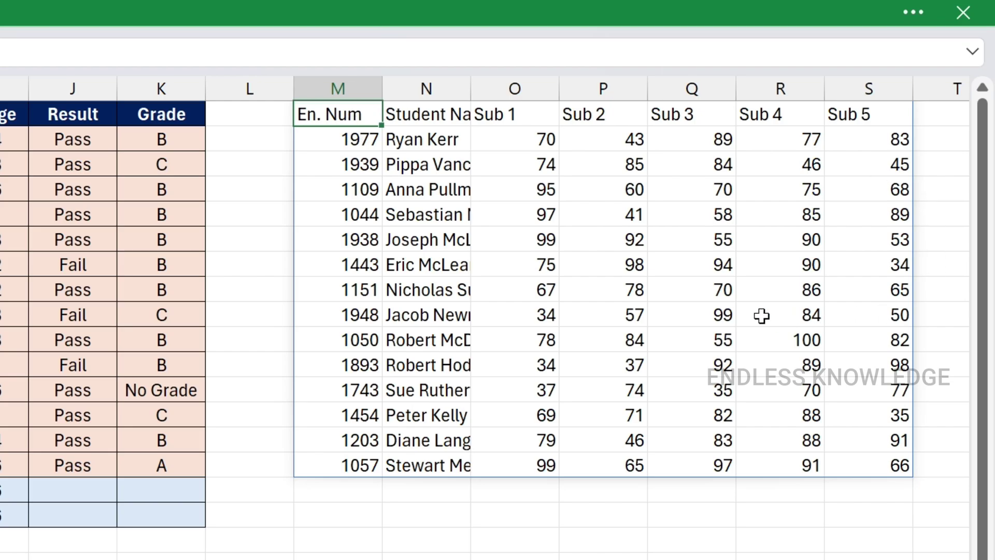
- Enter "g" in cell P8 inside the spill range of the DROP formula on DROP Basics, and undo the entry
left_click(635, 289)
type("g")
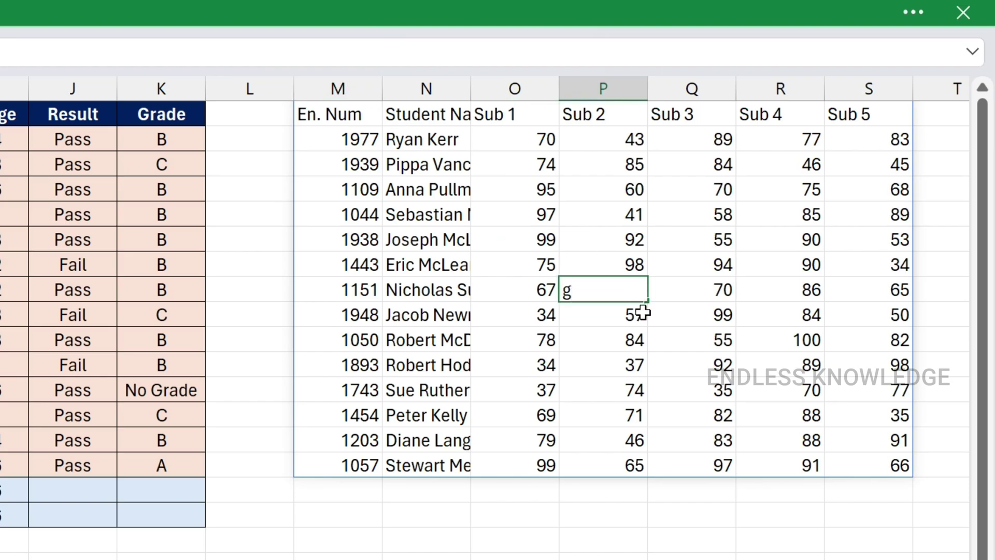
key("Return")
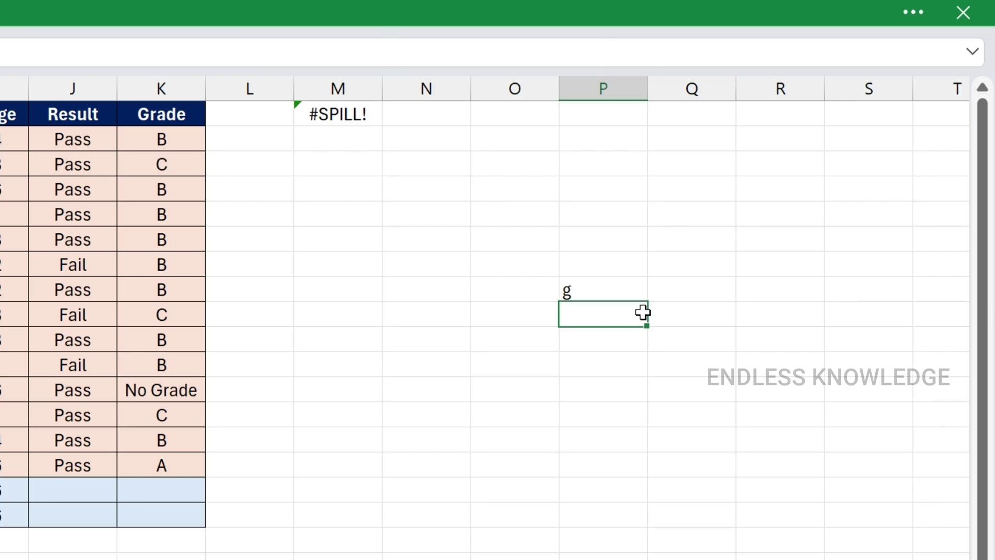
key("ctrl+z")
- Try -11 as the columns argument of the DROP formula in M1, keeping -2 for rows, and undo the change
left_click(334, 115)
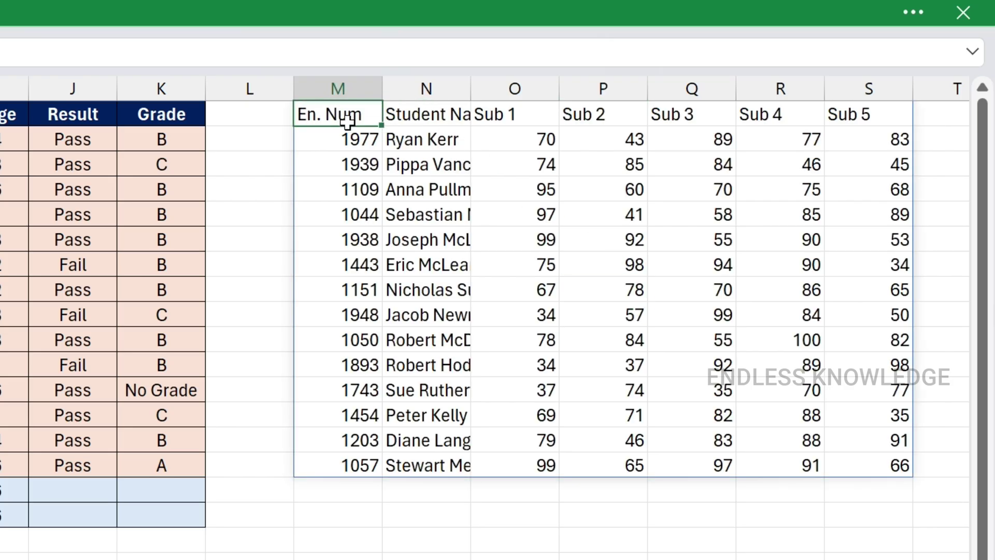
double_click(354, 114)
left_click(440, 114)
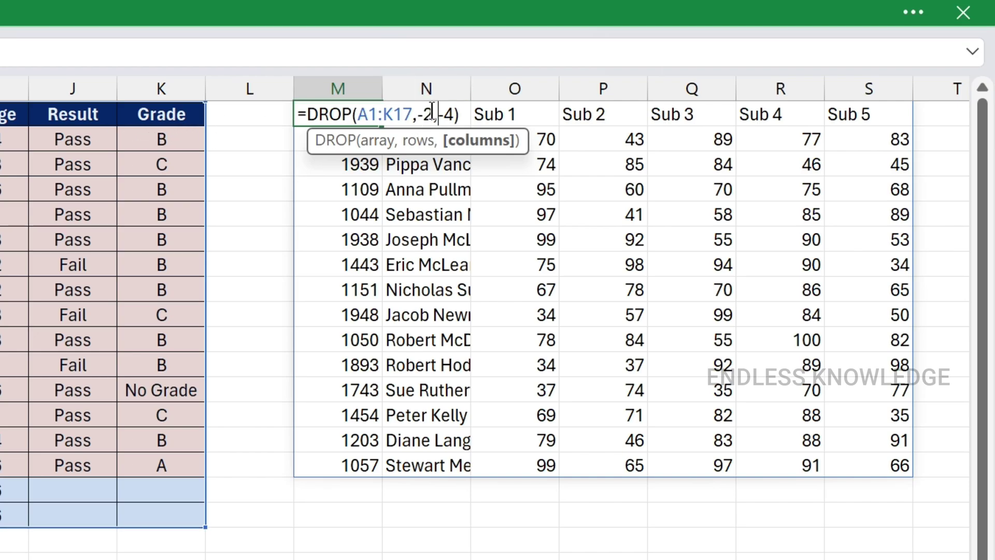
left_click(416, 118)
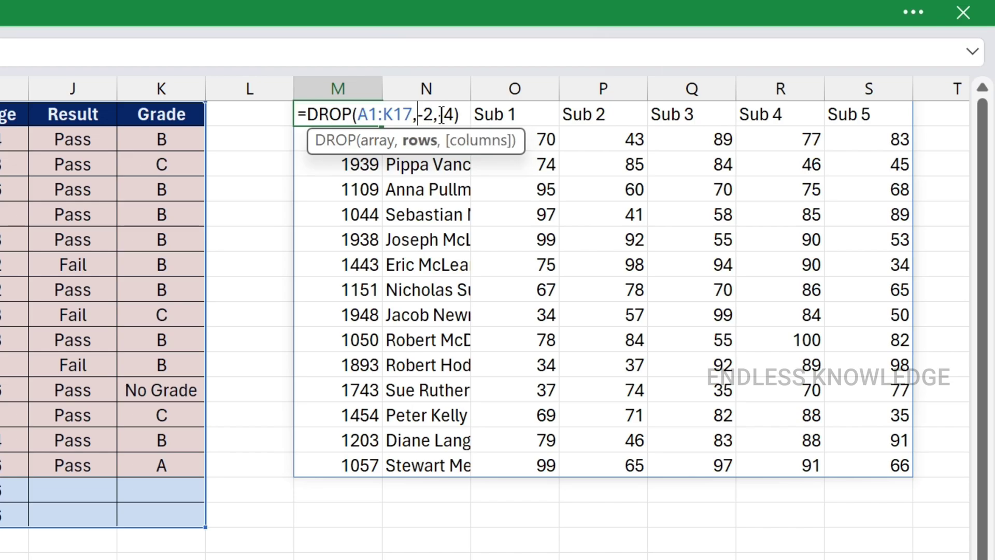
left_click(439, 114)
double_click(450, 114)
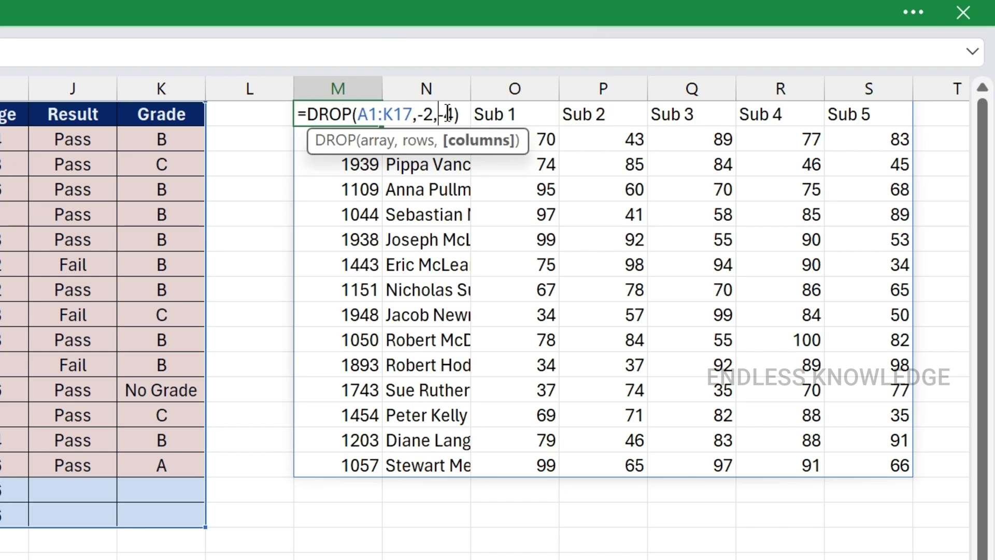
type("11")
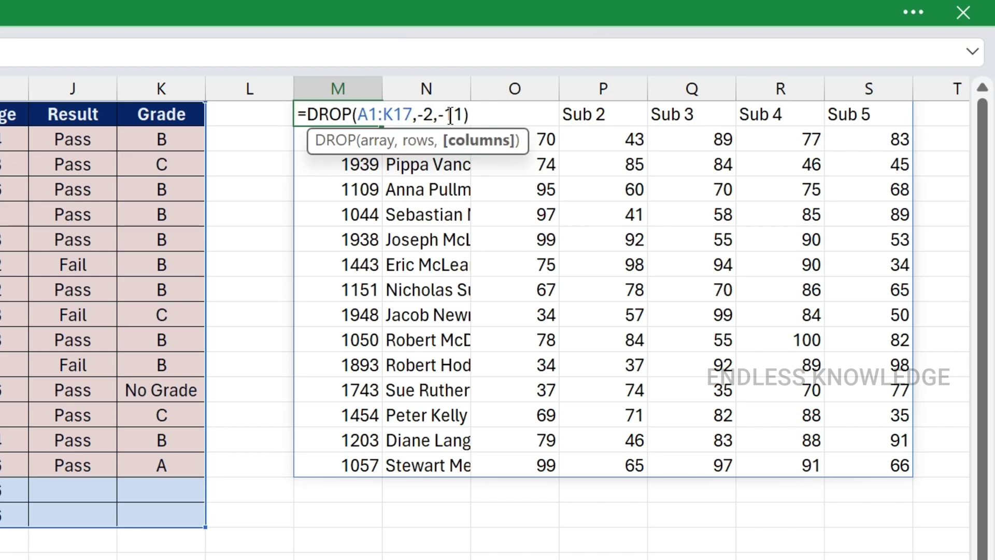
key("Return")
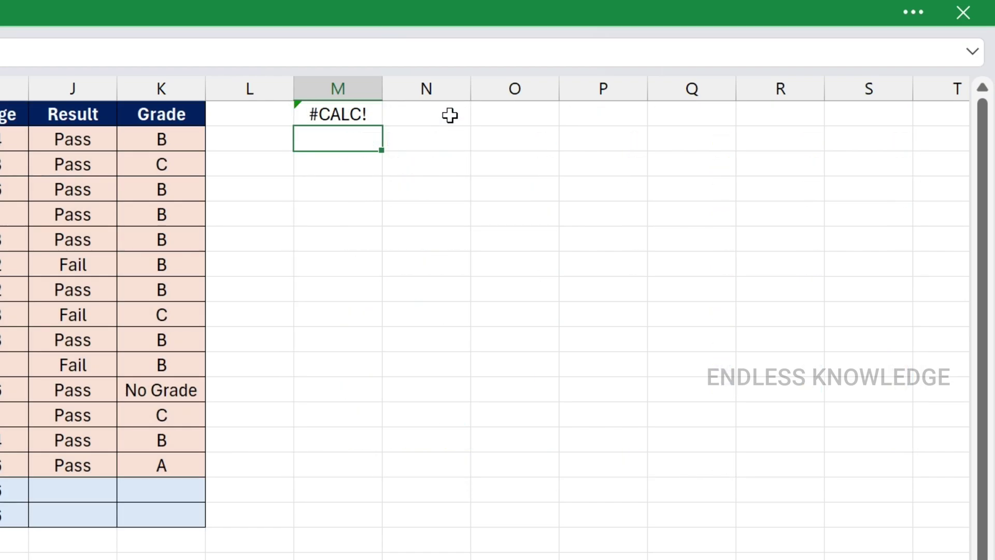
key("ctrl+z")
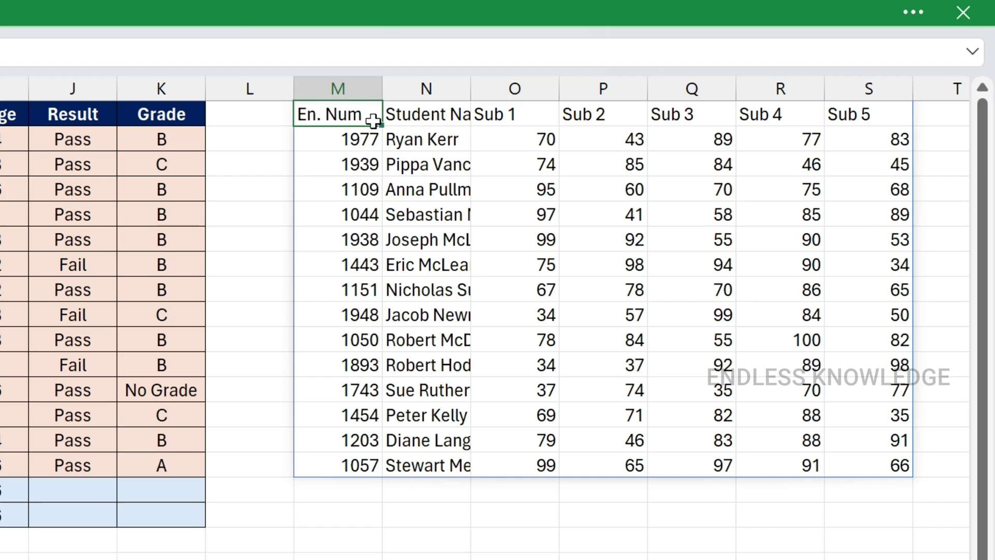